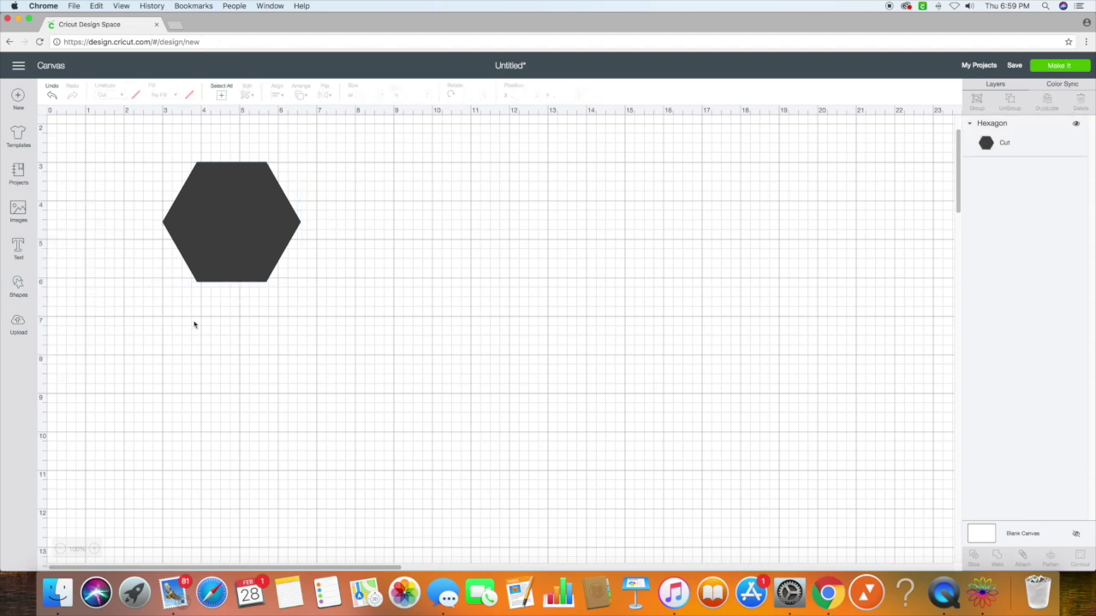
Move the hexagon about one inch down the canvas, and duplicate it with the copy placed directly beside the original.
left_click_drag(232, 259, 226, 299)
left_click(399, 283)
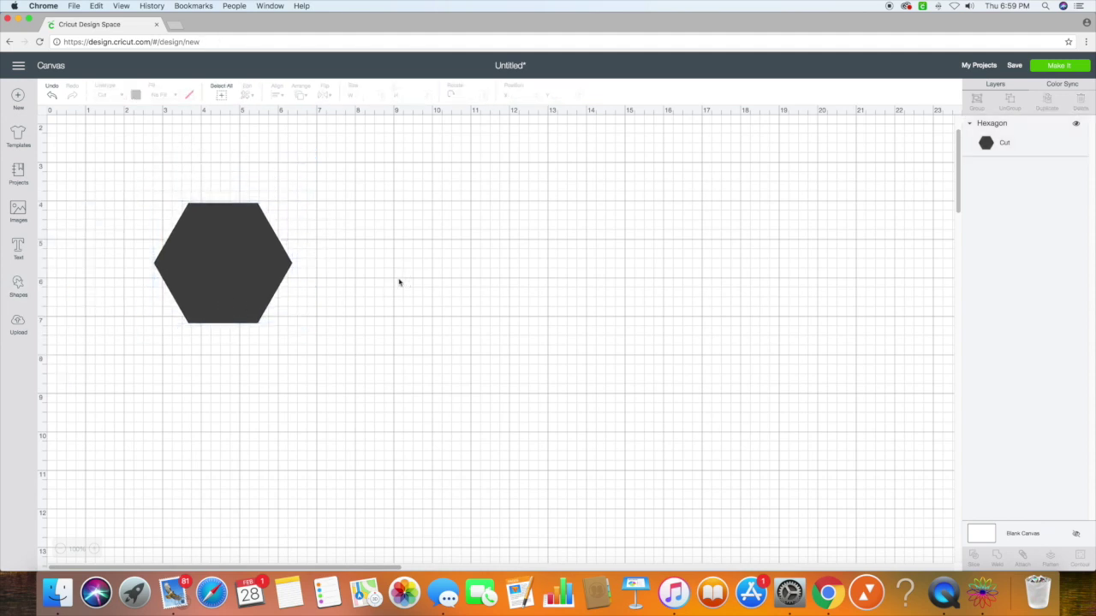
left_click(217, 264)
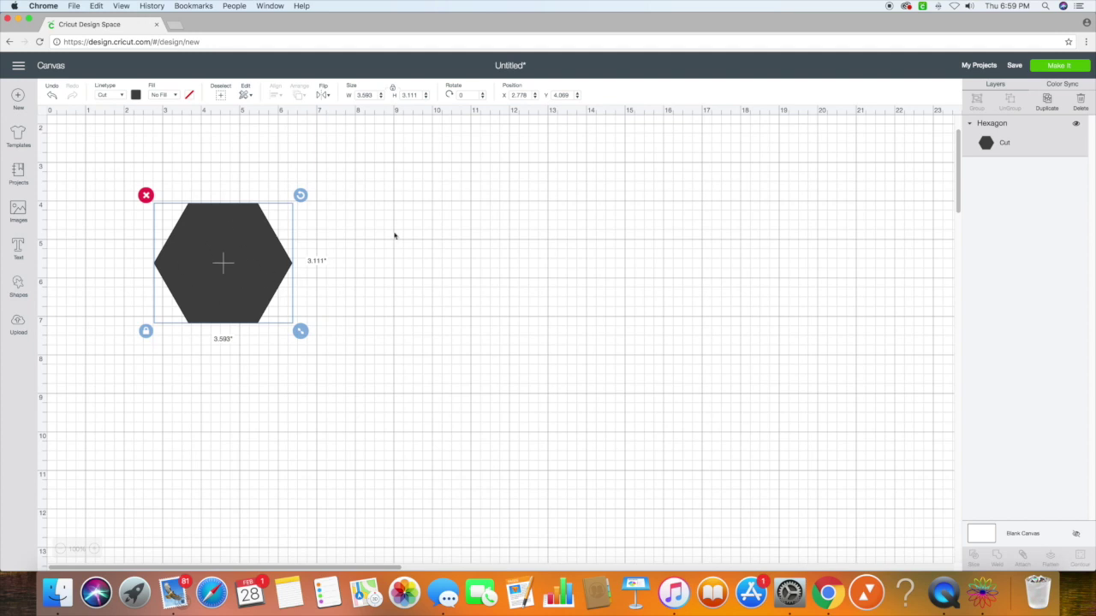
left_click(1048, 101)
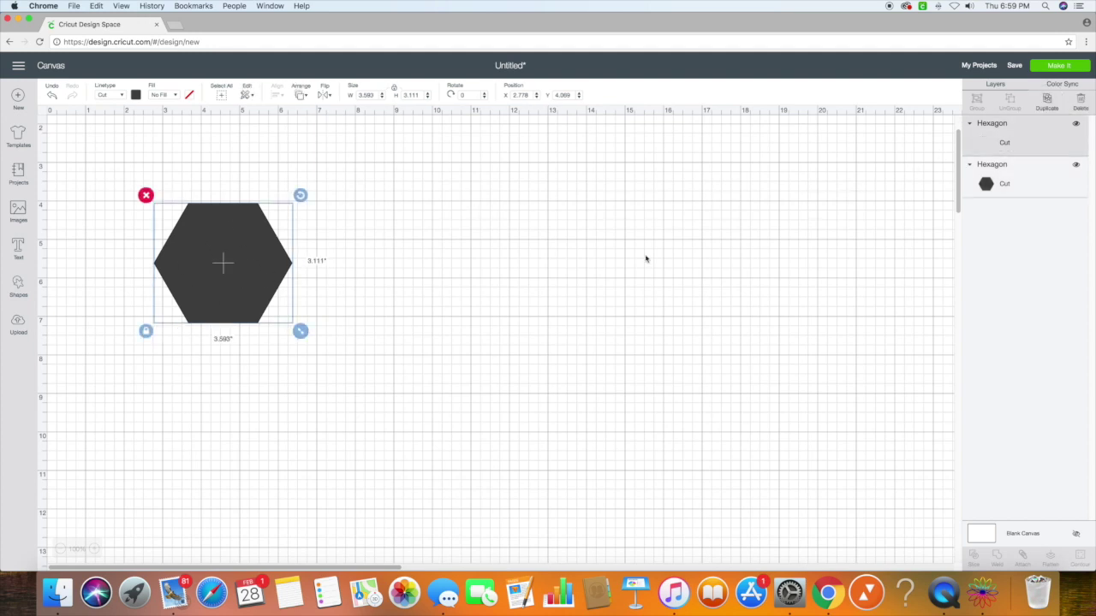
left_click_drag(283, 293, 407, 271)
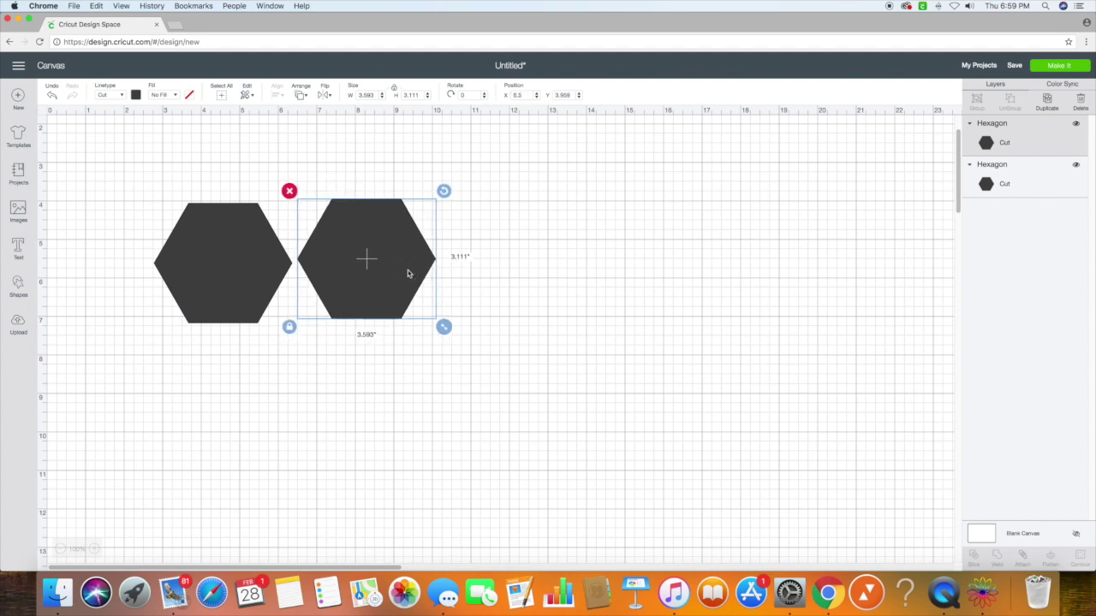
Change the duplicate hexagon's material colour to white.
left_click(136, 95)
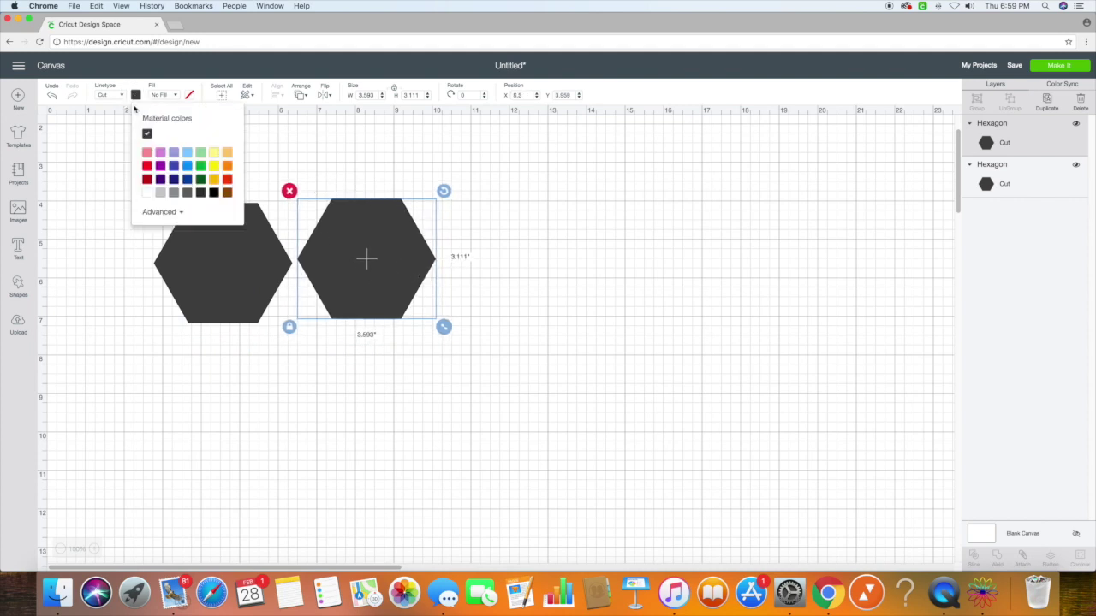
left_click(146, 194)
left_click(371, 383)
Shrink the white hexagon to about 2.37 by 2.05 inches and centre it over the dark hexagon.
left_click(390, 313)
left_click_drag(440, 328, 398, 289)
left_click_drag(342, 260, 231, 282)
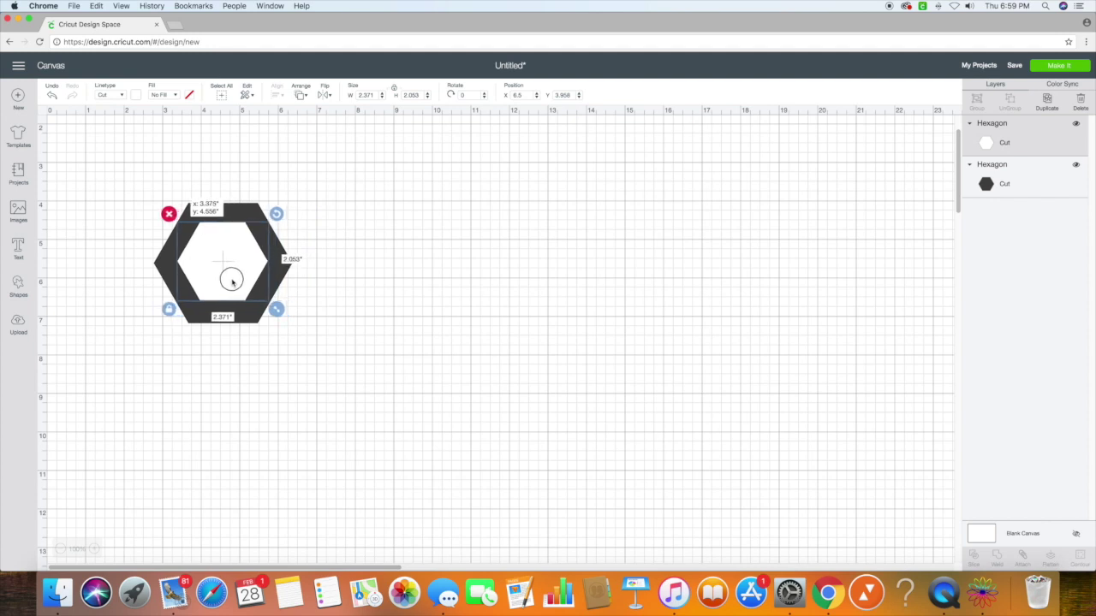
left_click(446, 303)
left_click(237, 286)
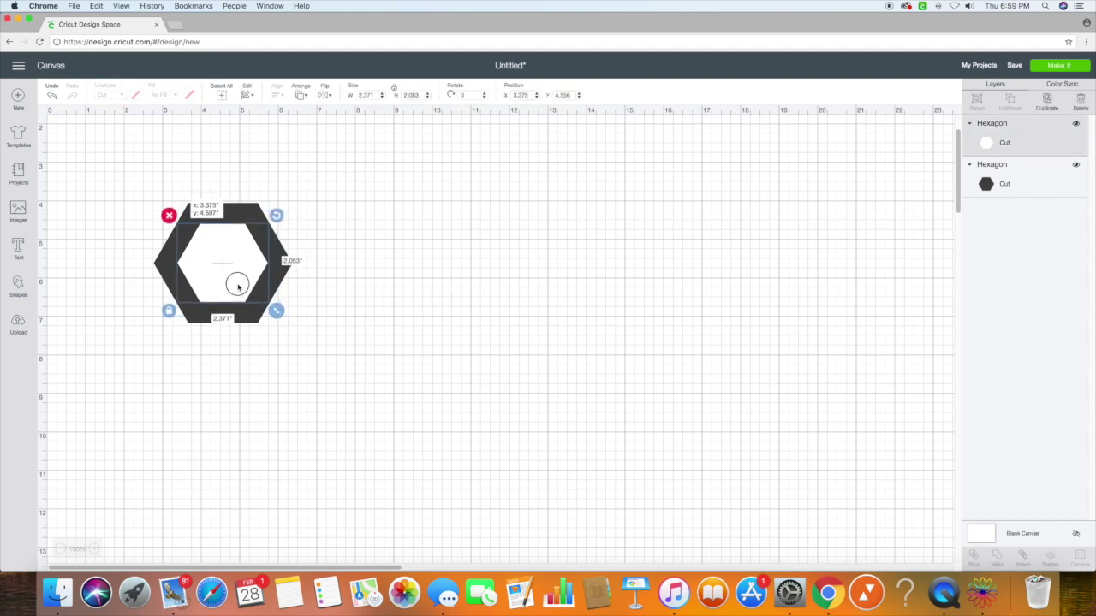
left_click(382, 330)
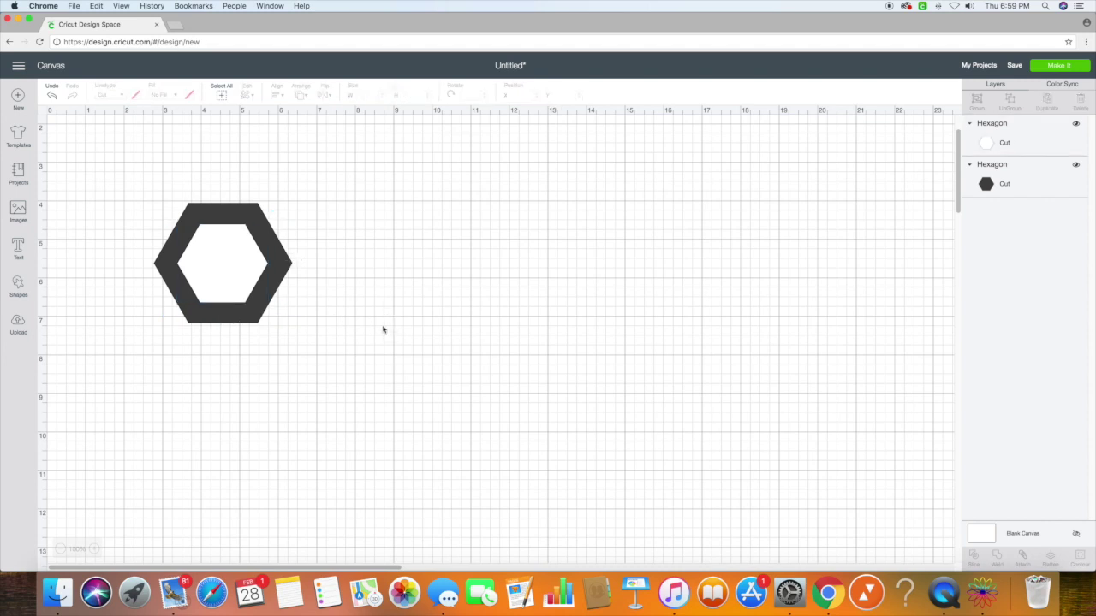
Slice the two overlapping hexagons and pull the white and dark inner pieces out of the ring.
left_click_drag(134, 187, 336, 336)
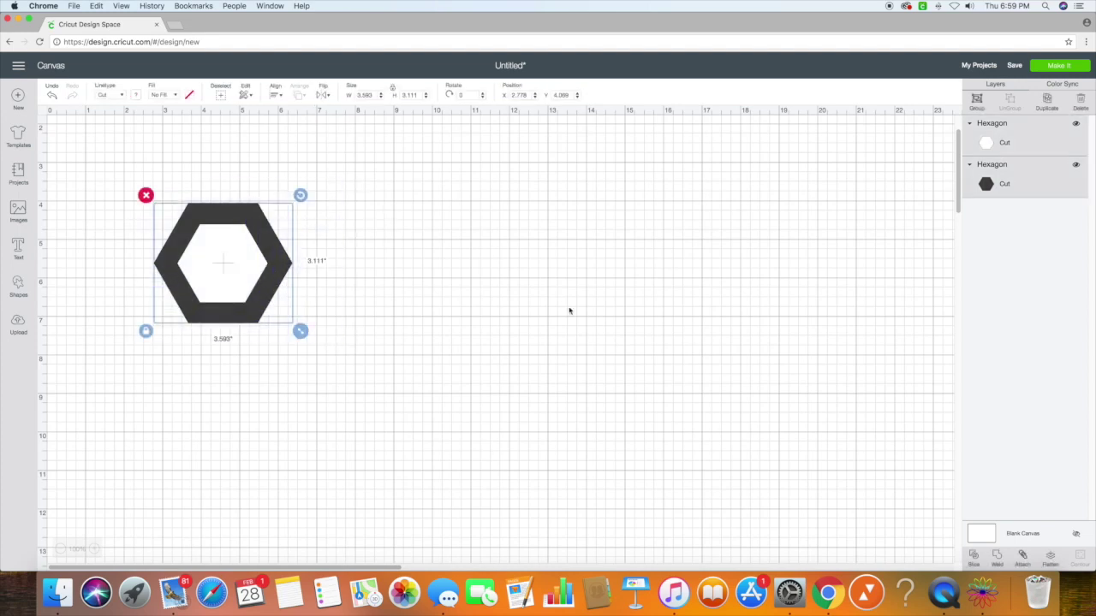
left_click(973, 556)
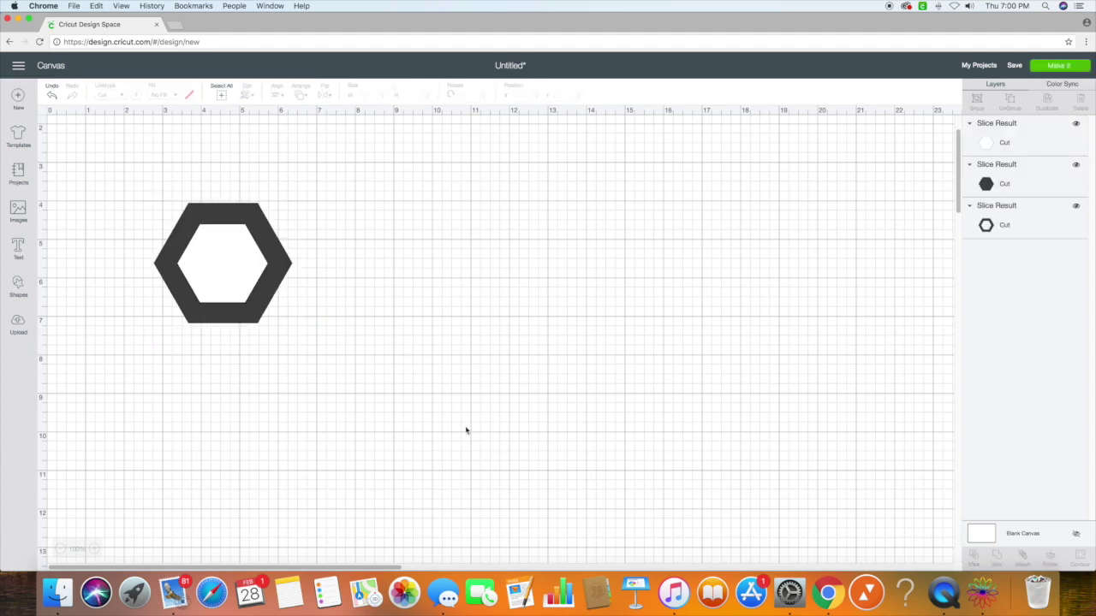
left_click_drag(239, 291, 556, 391)
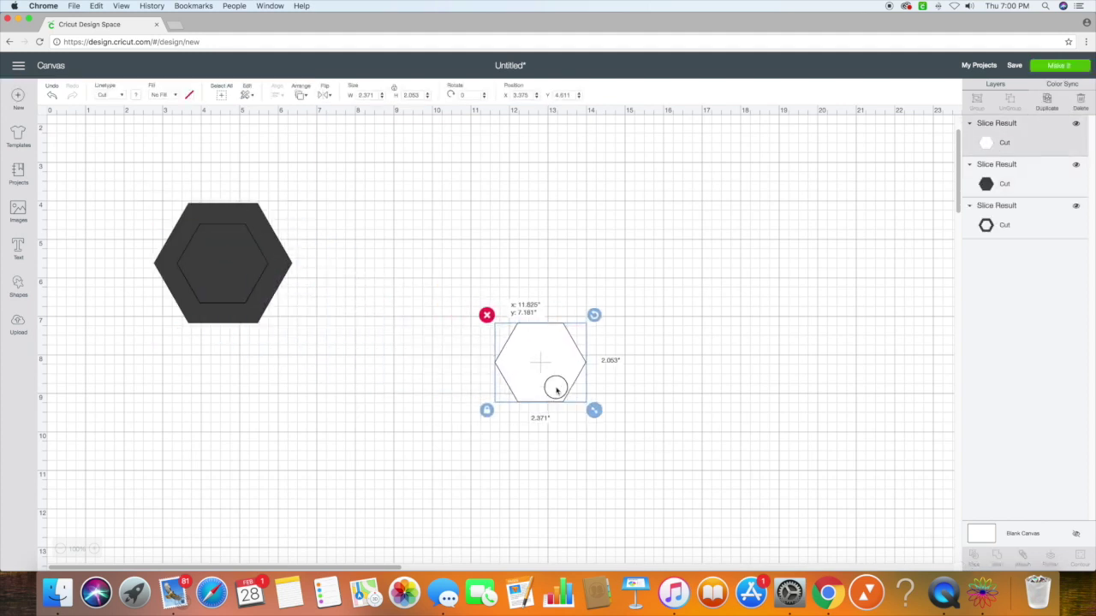
left_click_drag(228, 282, 434, 363)
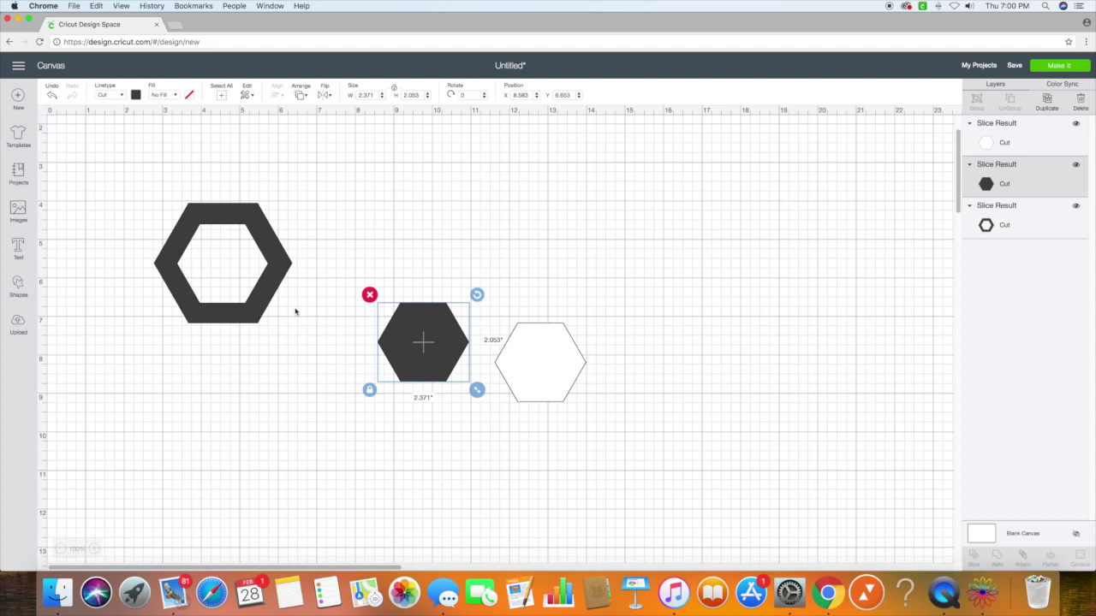
Delete the white inner hexagon and move the dark inner hexagon farther away from the ring.
left_click(536, 359)
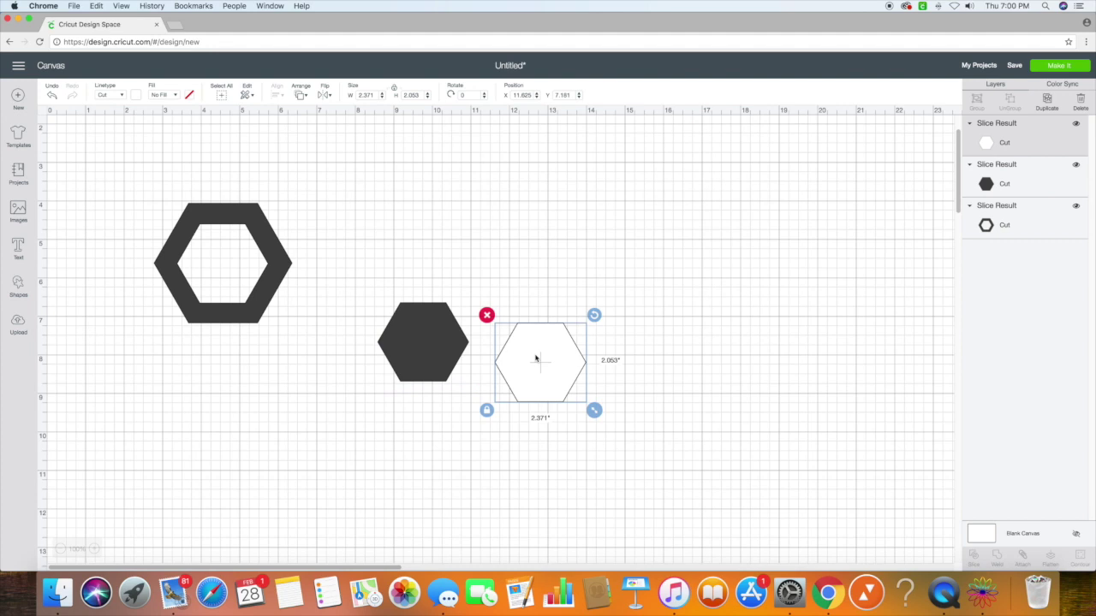
key("Delete")
scroll(423, 293, "down", 1)
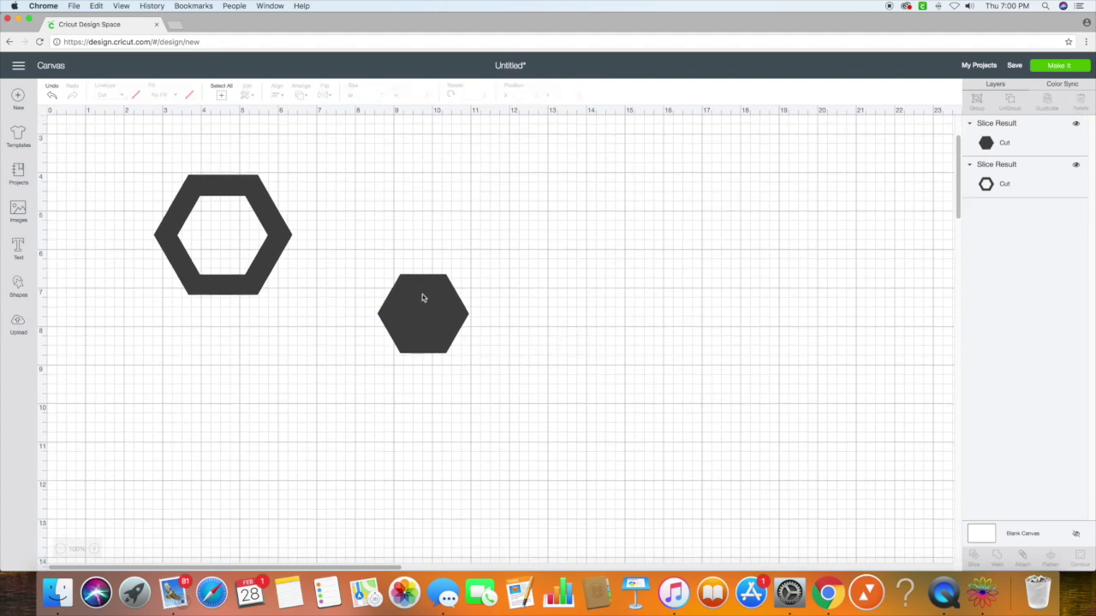
left_click(422, 307)
left_click_drag(422, 307, 542, 321)
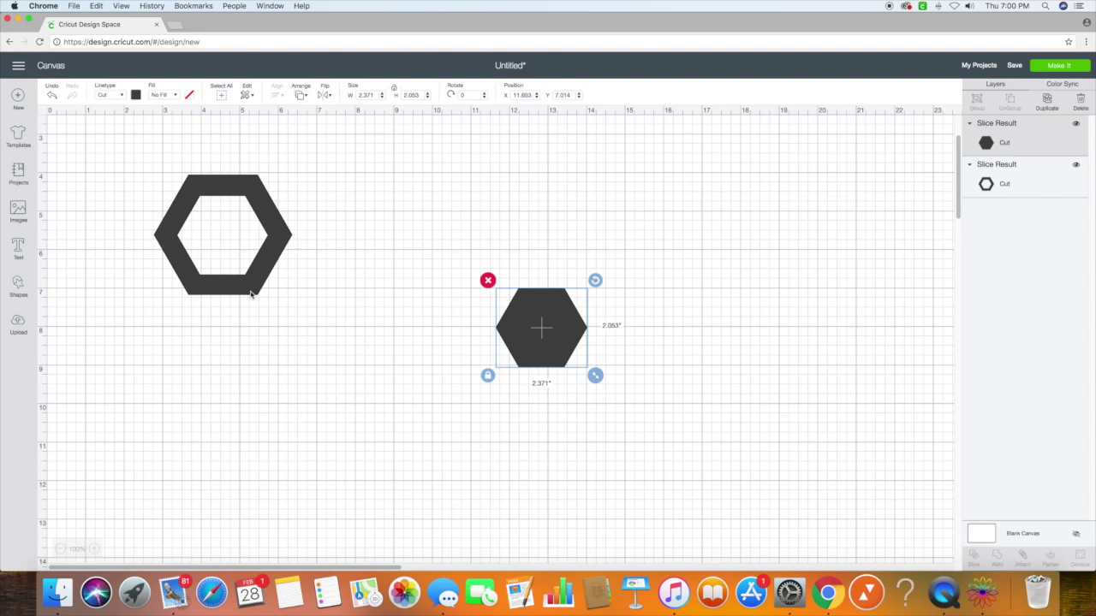
Rotate the hexagonal ring to about 270 degrees so its points face up and down, and move it about two inches lower.
left_click(251, 293)
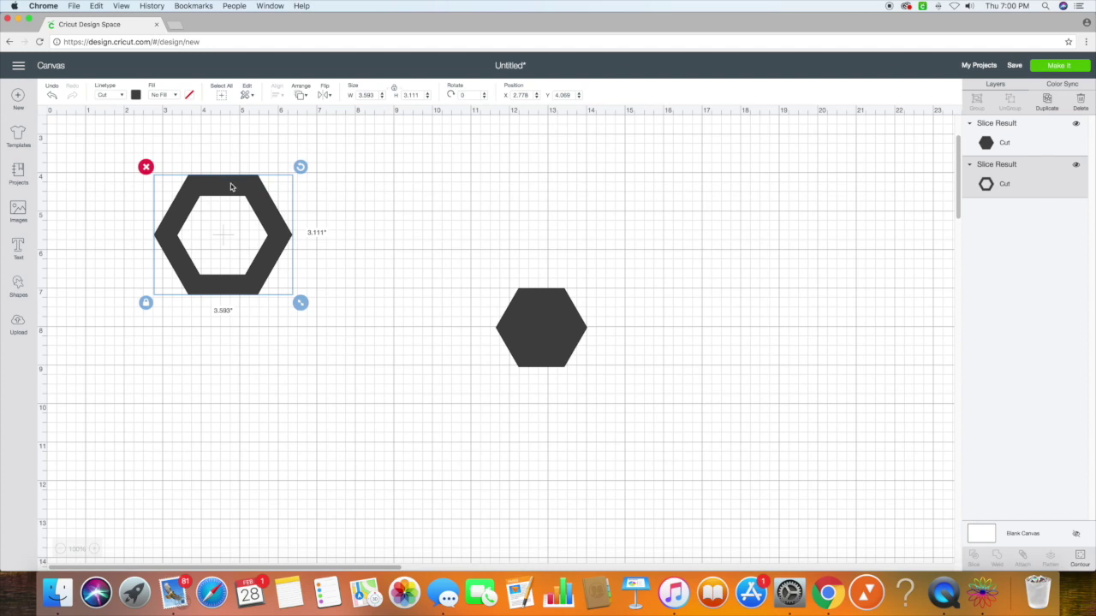
left_click(304, 174)
left_click(303, 174)
left_click_drag(301, 166, 210, 192)
left_click(209, 192)
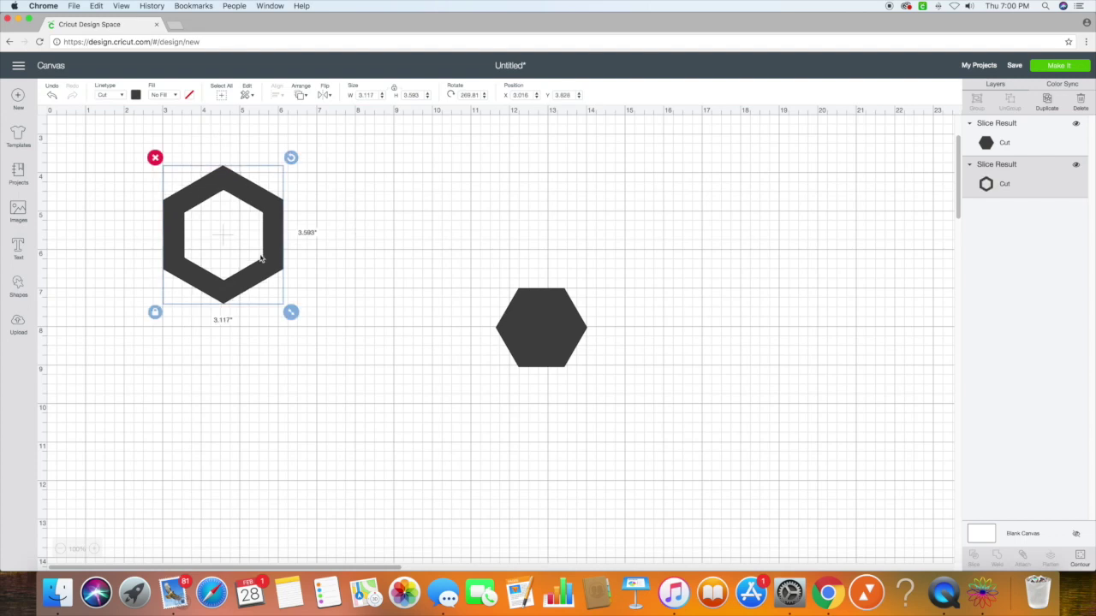
left_click_drag(234, 294, 242, 380)
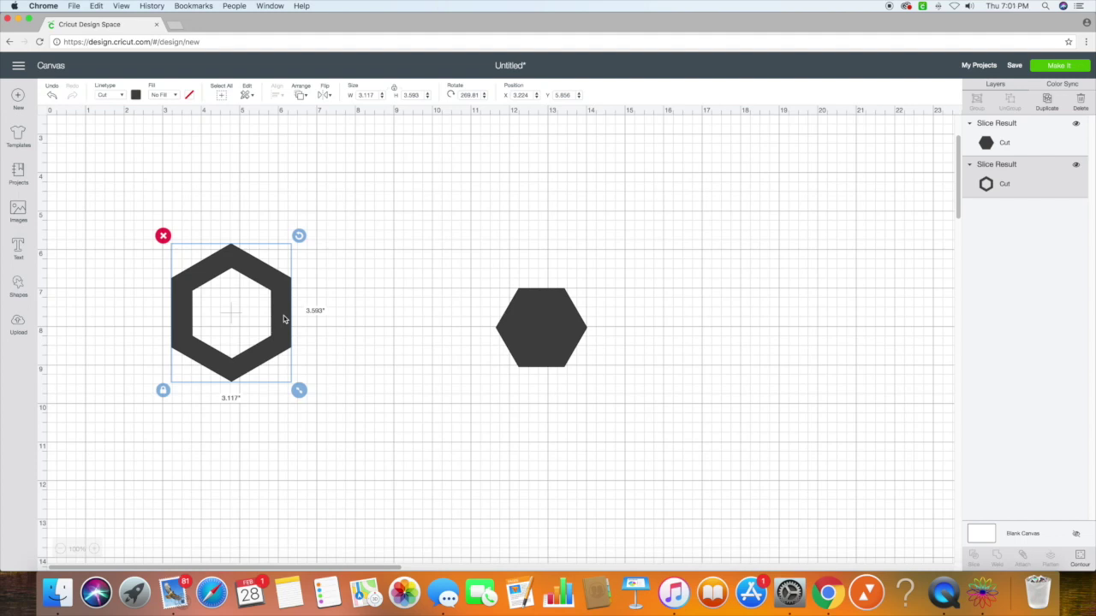
Set the hexagonal ring's height to 2 inches with its proportions locked.
left_click_drag(421, 94, 401, 94)
type("2")
key("Return")
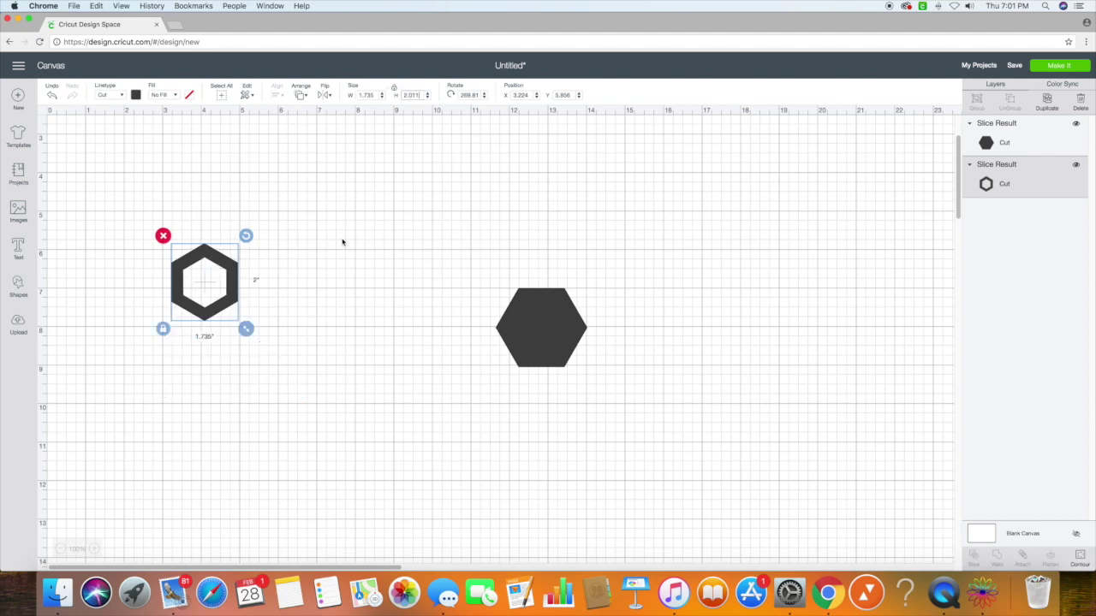
scroll(239, 296, "down", 1)
scroll(298, 298, "down", 1)
scroll(298, 299, "right", 1)
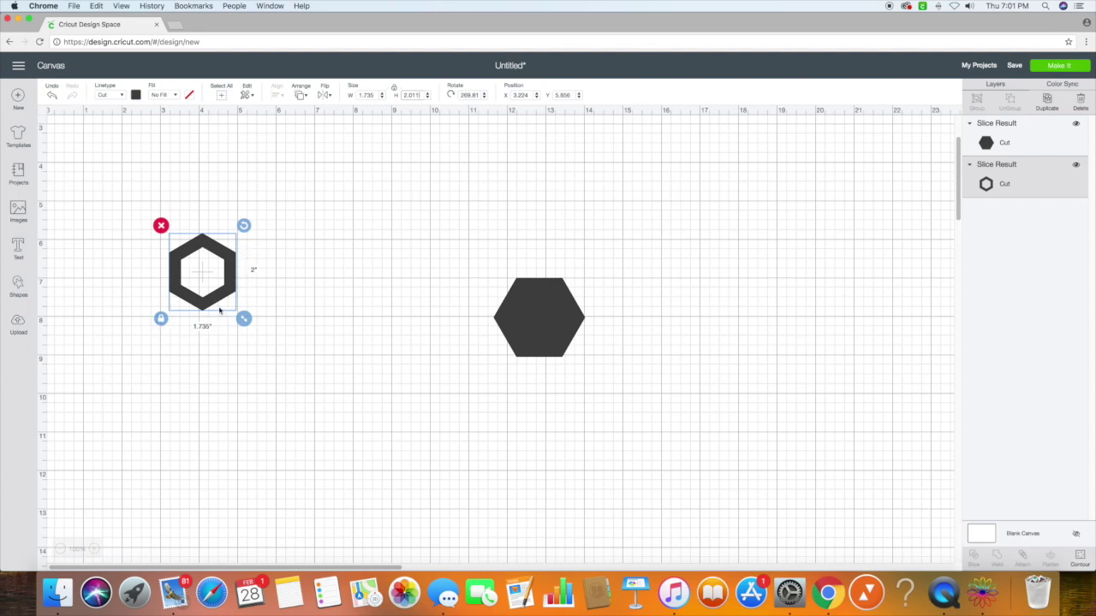
Try narrowing the hexagonal ring to about 1.53 inches wide with its proportions unlocked, and undo the resize.
left_click(161, 319)
left_click_drag(244, 321, 236, 319)
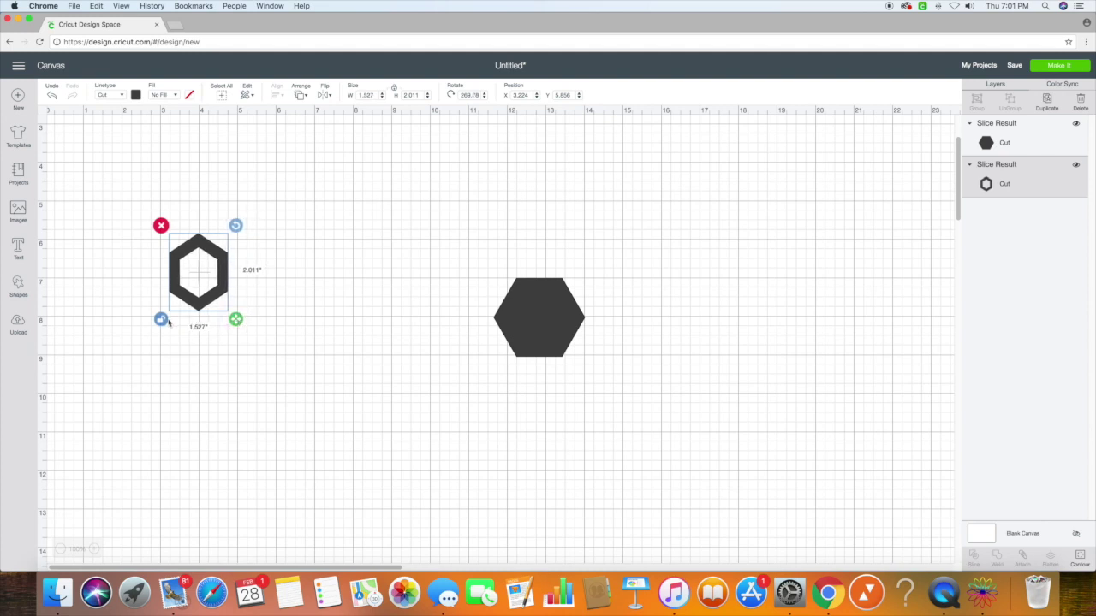
left_click(51, 95)
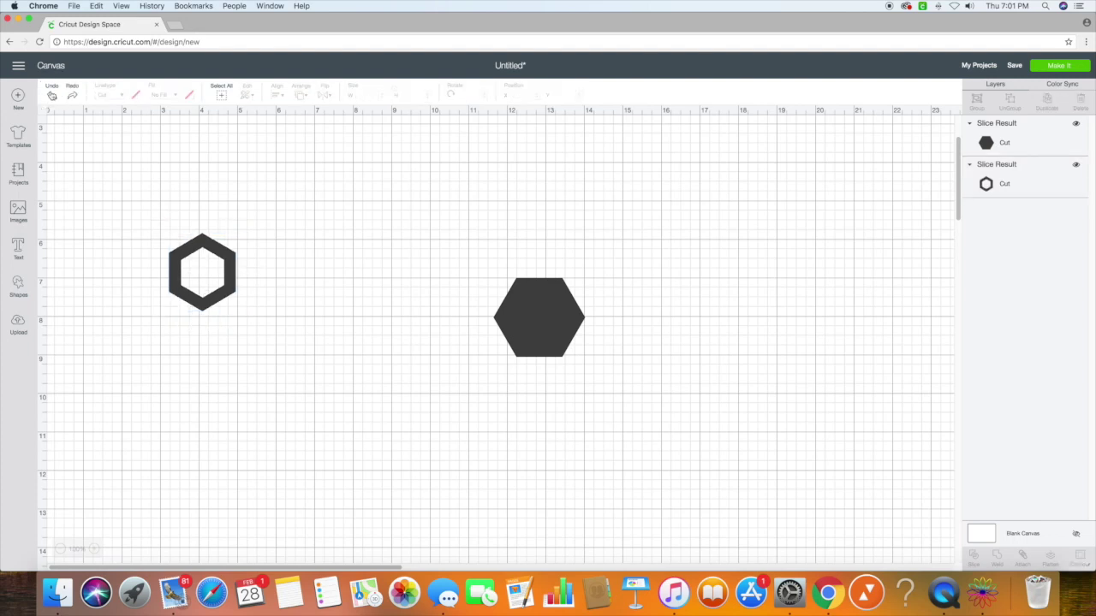
Unlock the hexagonal ring's proportions and set its height to exactly 2 inches.
left_click(200, 309)
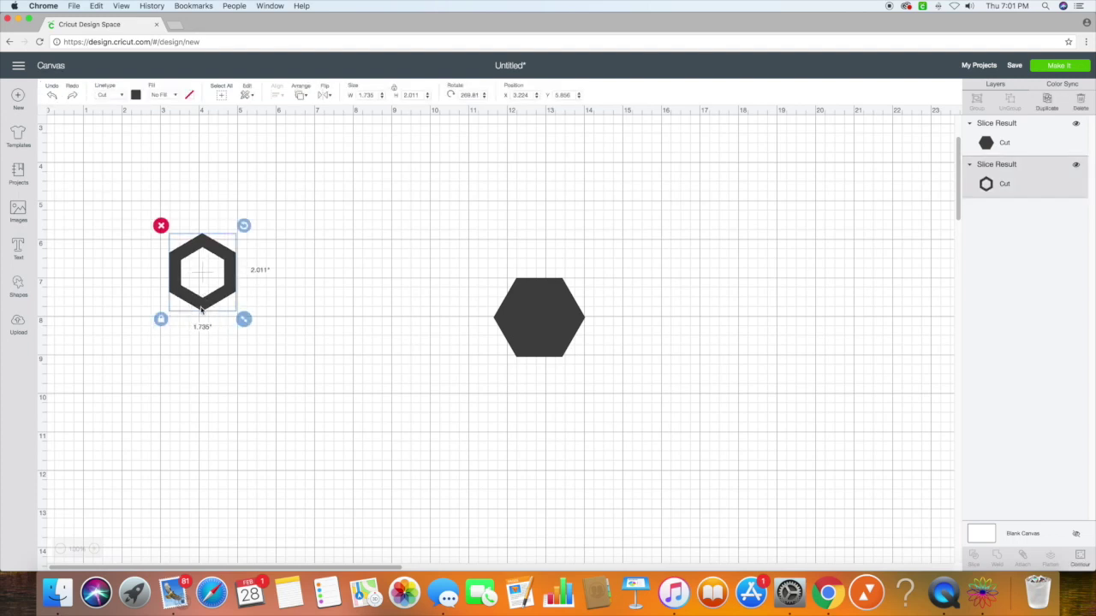
left_click(161, 319)
left_click_drag(423, 95, 399, 97)
type("2")
key("Return")
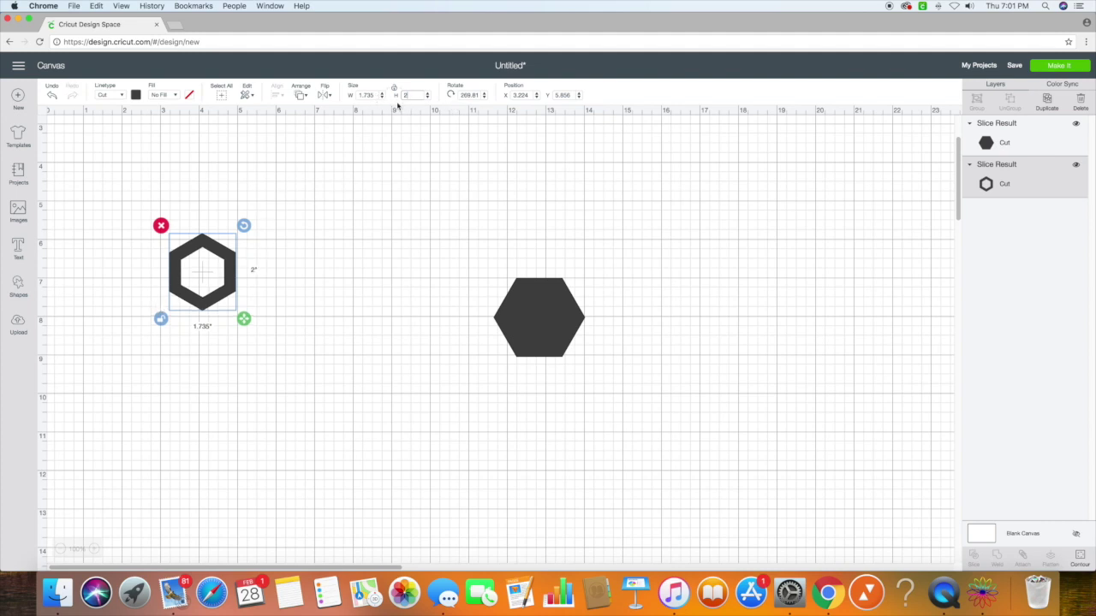
Set the hexagonal ring's width to 1.5 inches.
left_click(375, 95)
double_click(375, 95)
scroll(593, 238, "down", 3)
left_click_drag(376, 95, 356, 95)
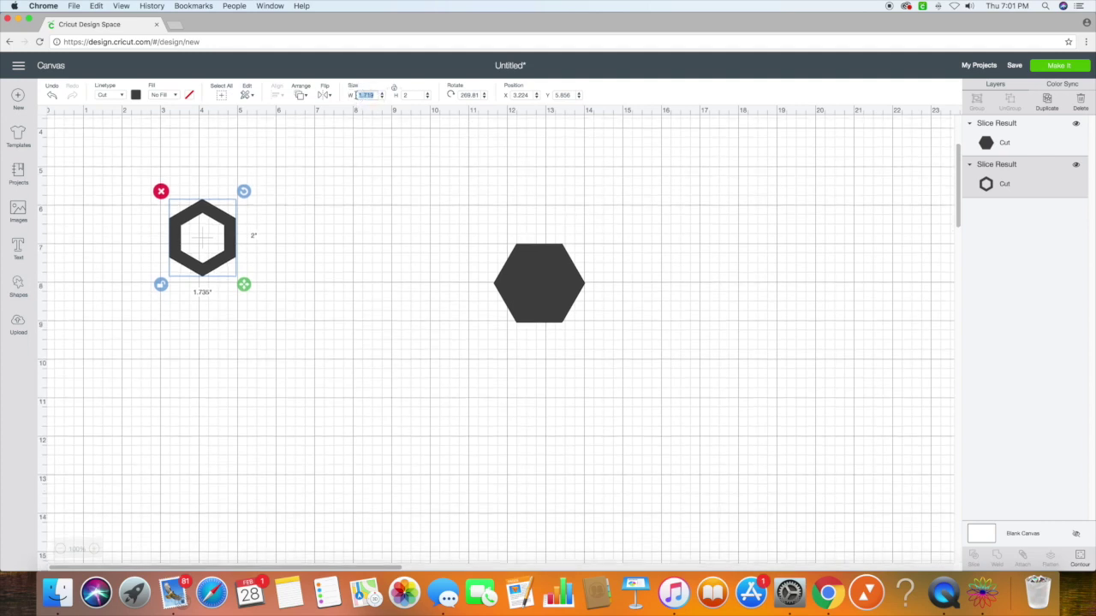
type("1")
key("Return")
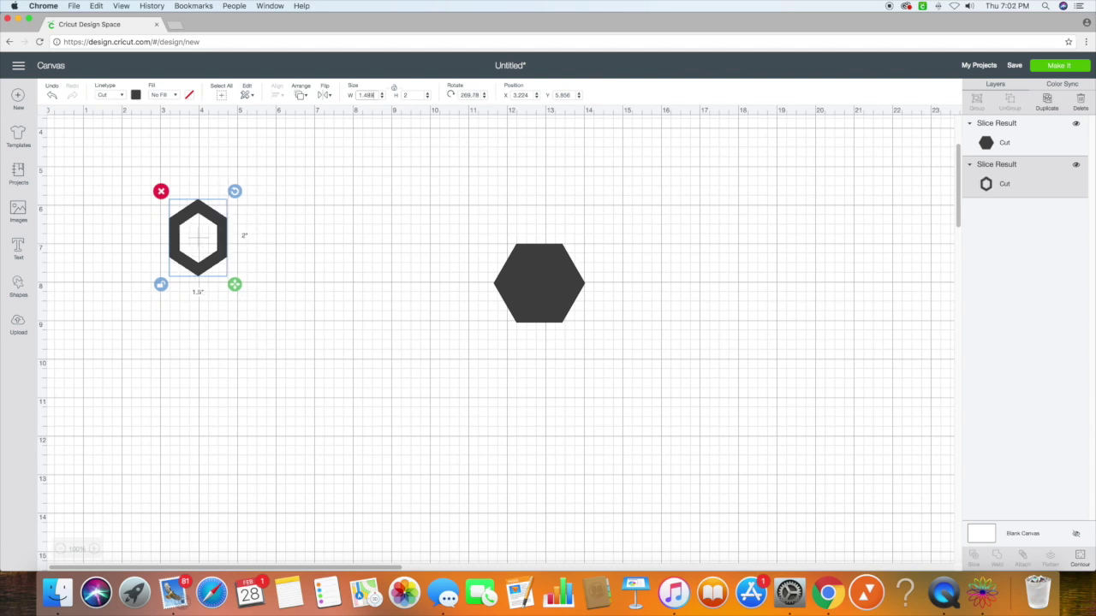
left_click(363, 226)
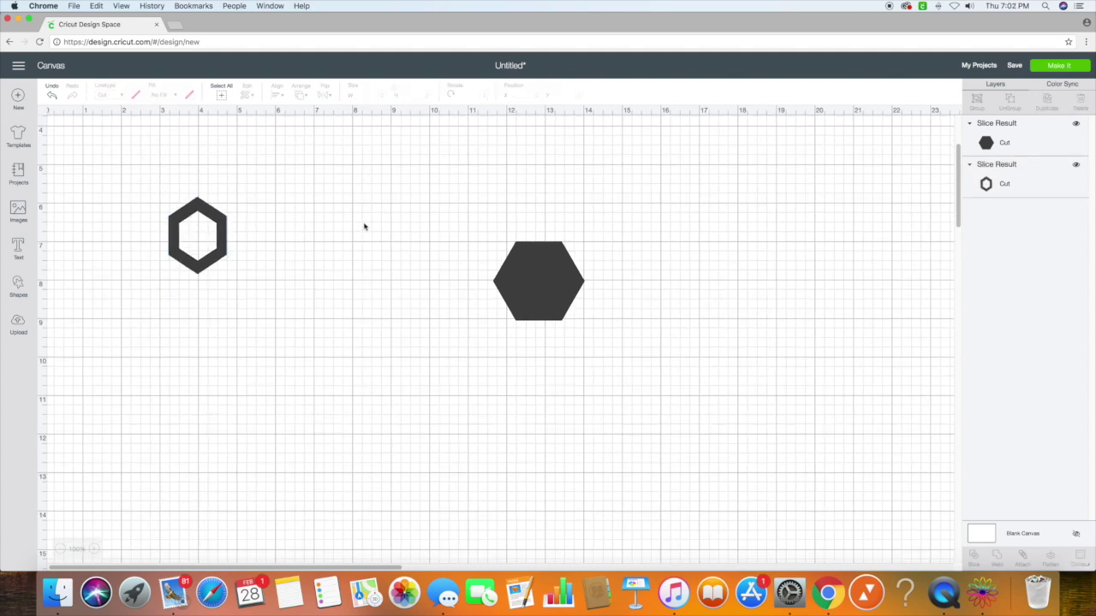
Move the hexagonal ring near the canvas origin, to about X 1.58 and Y 2.45 inches.
left_click(227, 256)
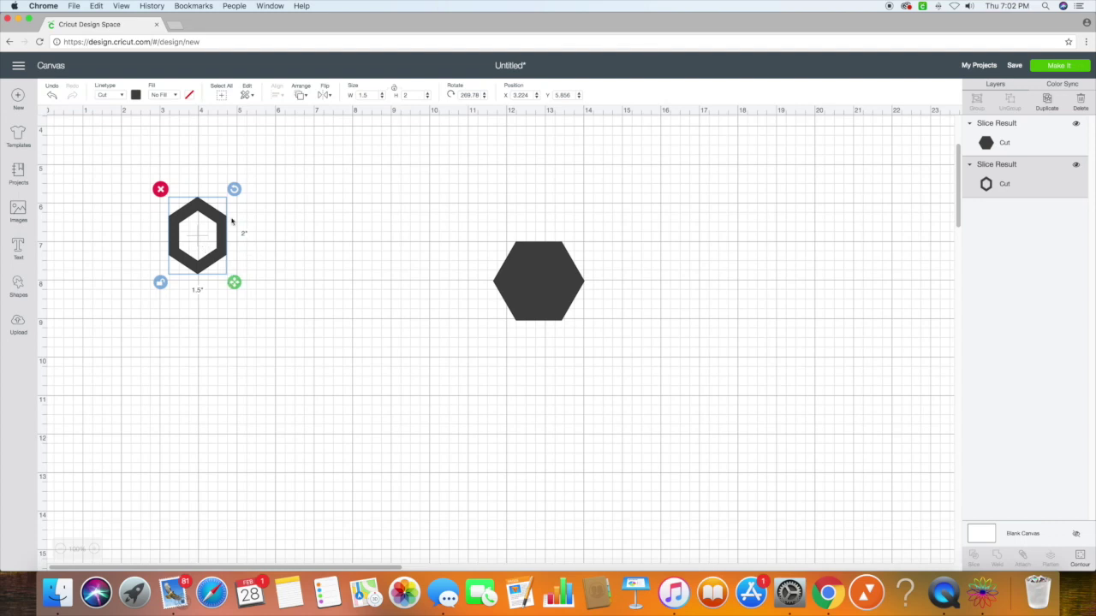
left_click_drag(219, 233, 154, 240)
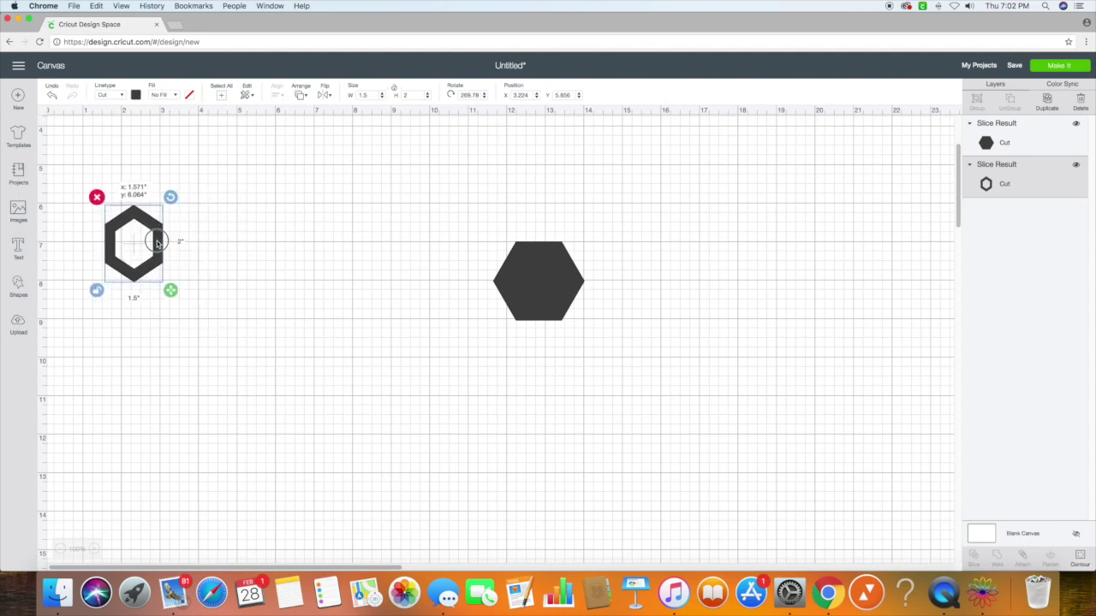
left_click(220, 261)
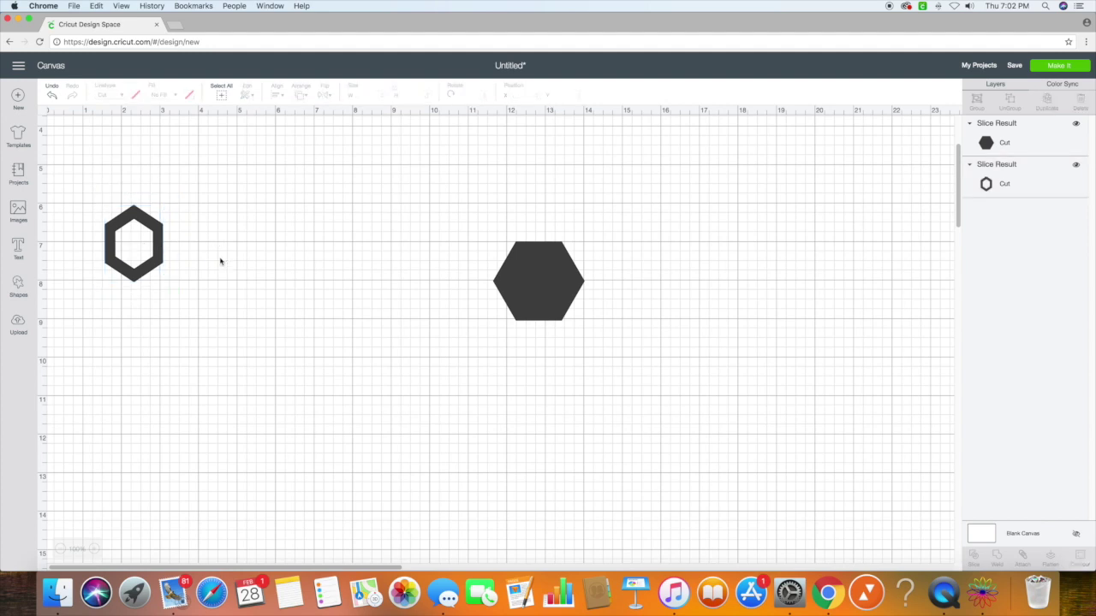
scroll(220, 261, "down", 10)
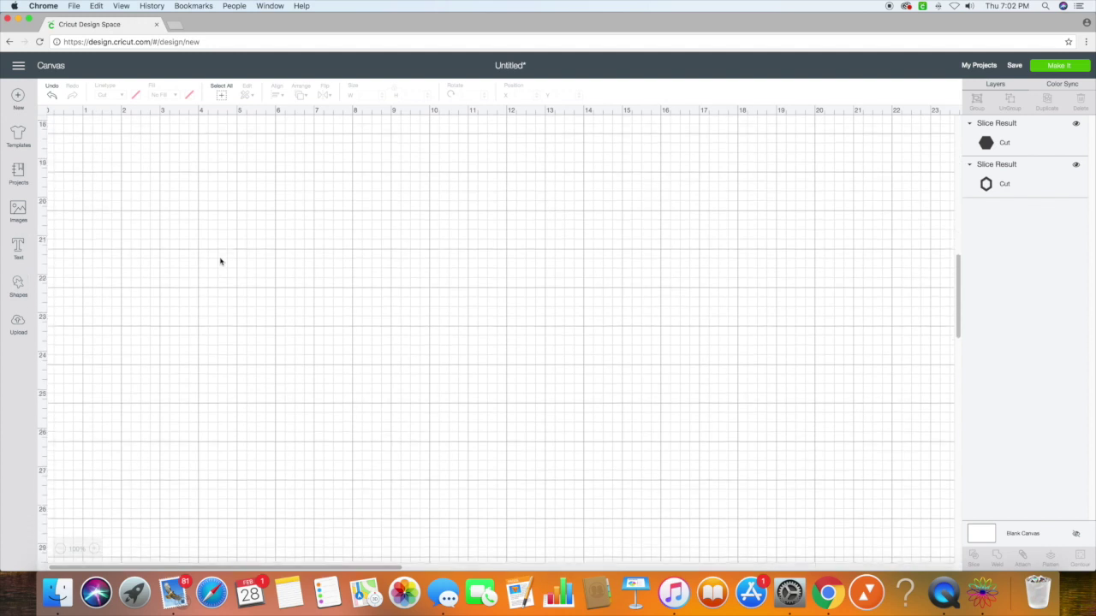
left_click_drag(958, 301, 945, 129)
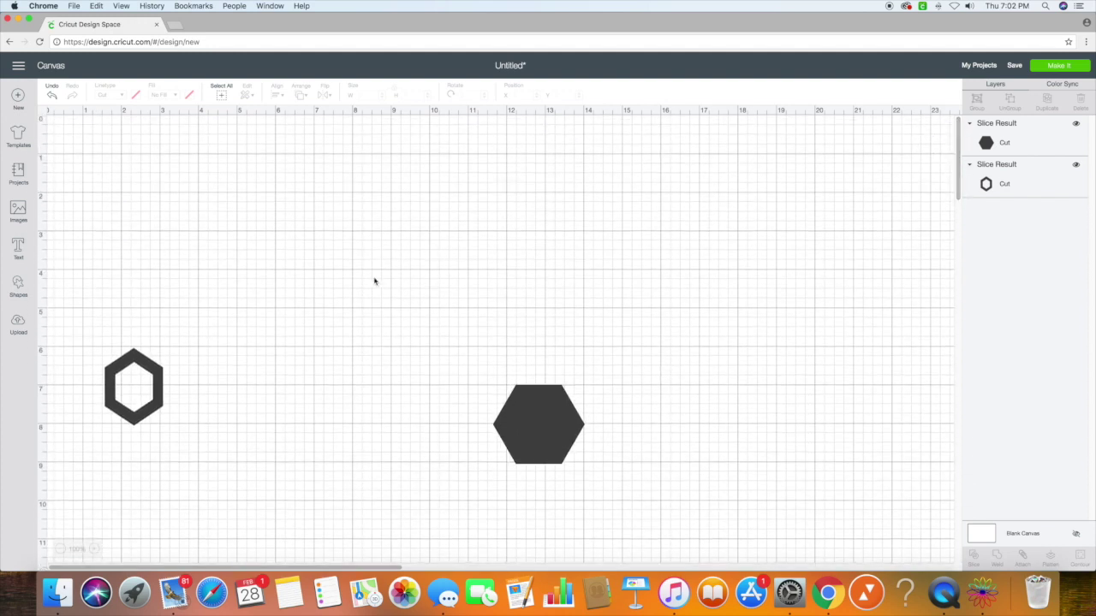
left_click_drag(142, 418, 149, 272)
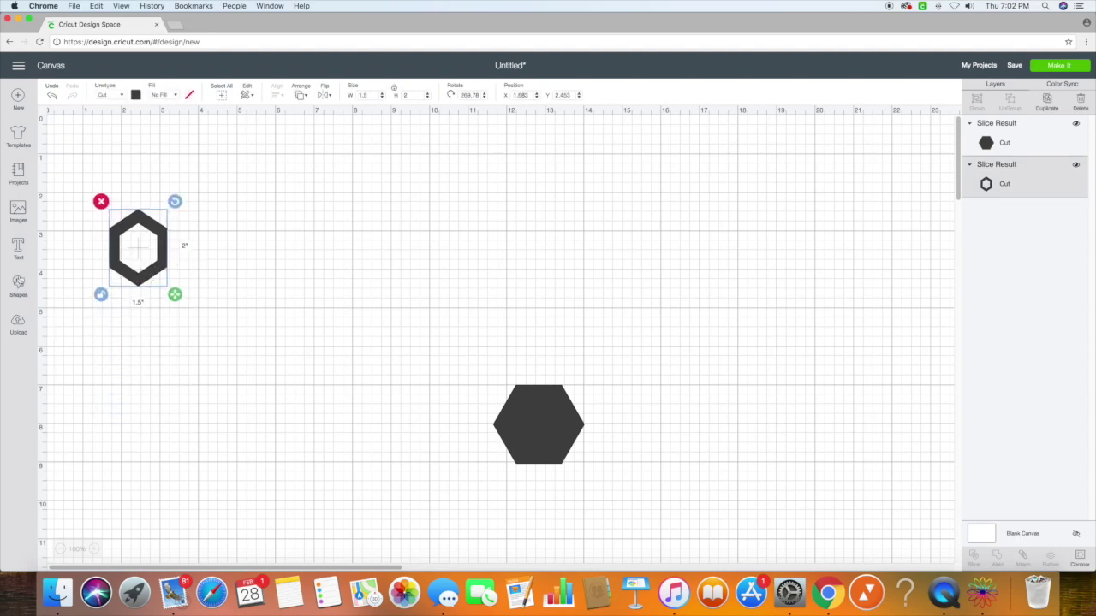
Add a circle and place it to the right of the ring, at about X 6.22 and Y 2.36 inches.
left_click(19, 284)
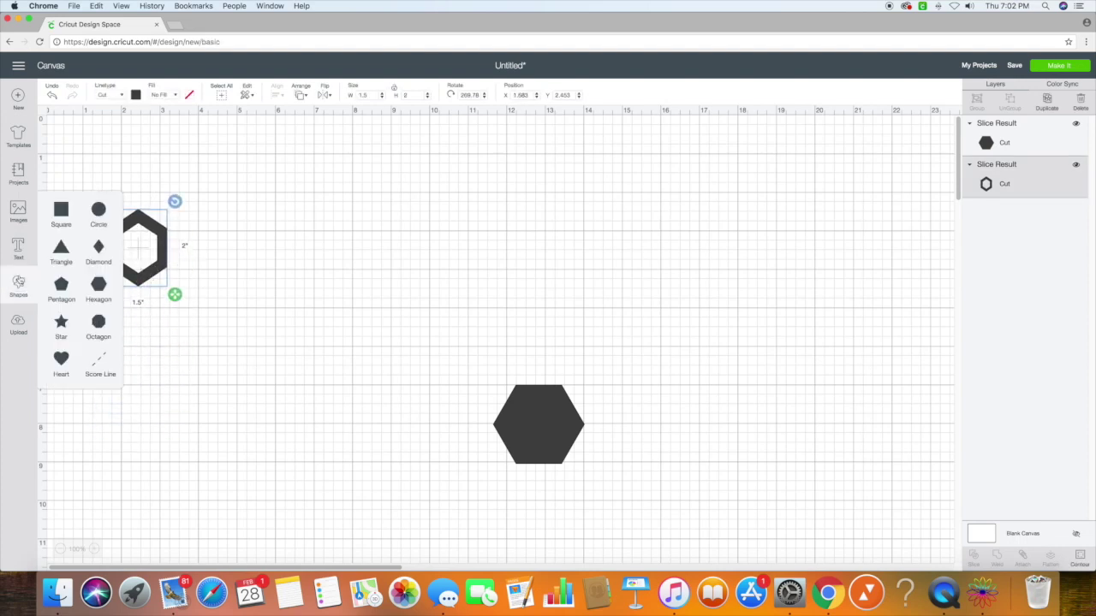
left_click(99, 214)
left_click_drag(208, 277, 312, 233)
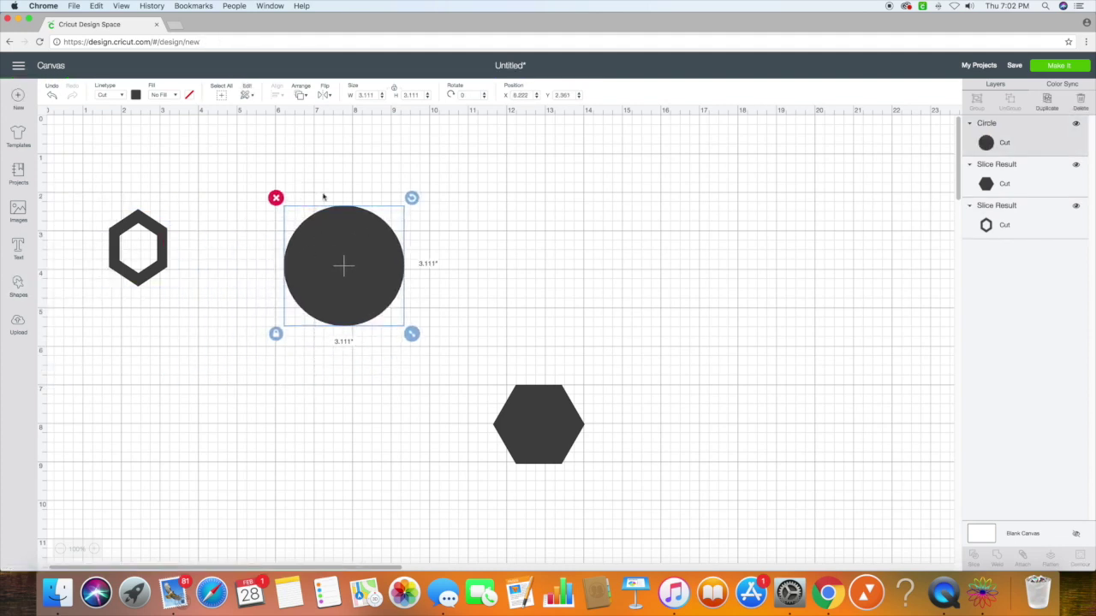
Resize the circle proportionally to a width of 0.109 inches.
double_click(374, 95)
key("BackSpace")
type(".135")
key("Return")
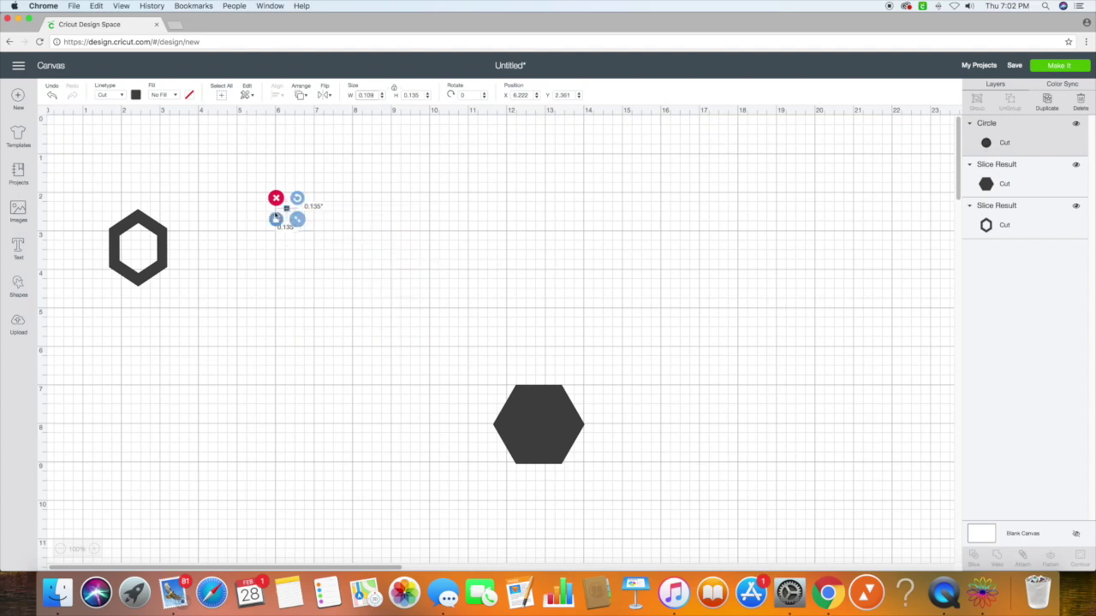
Change the small circle's material colour to white.
left_click(135, 94)
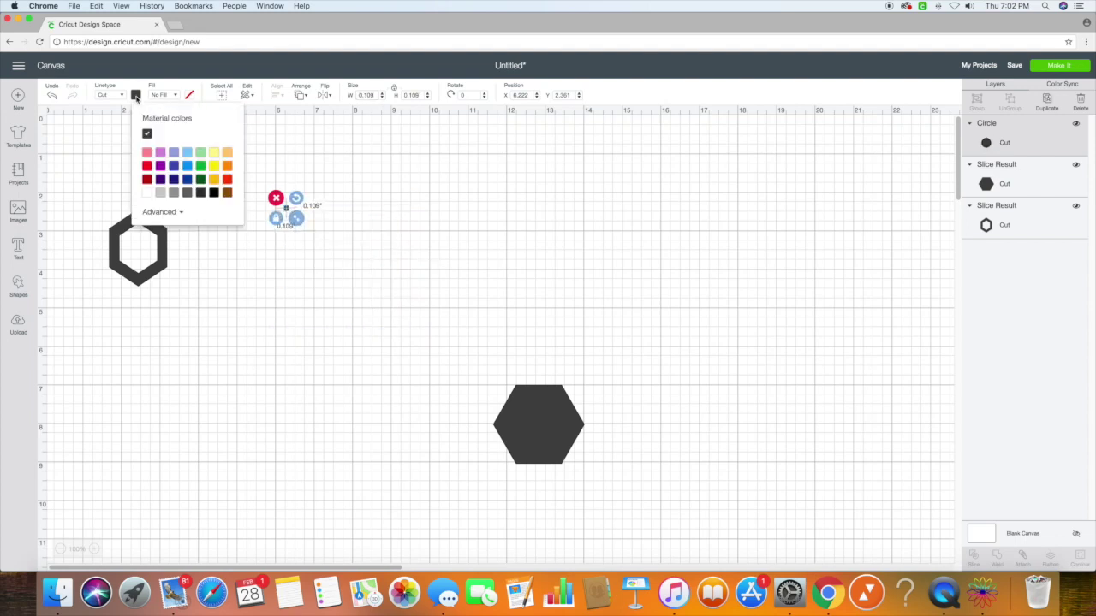
left_click(146, 193)
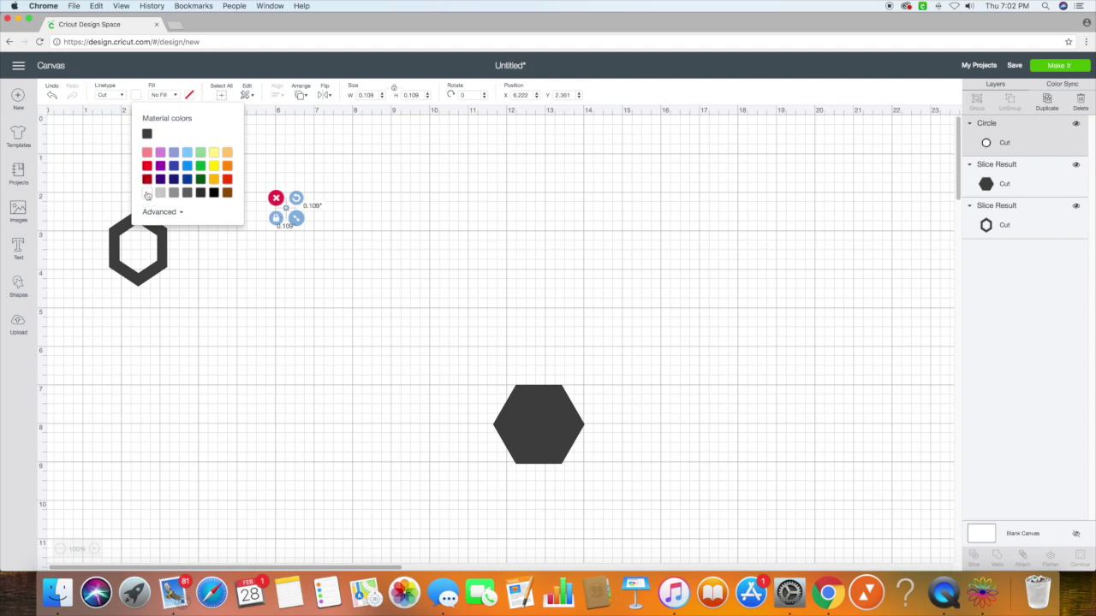
left_click(252, 277)
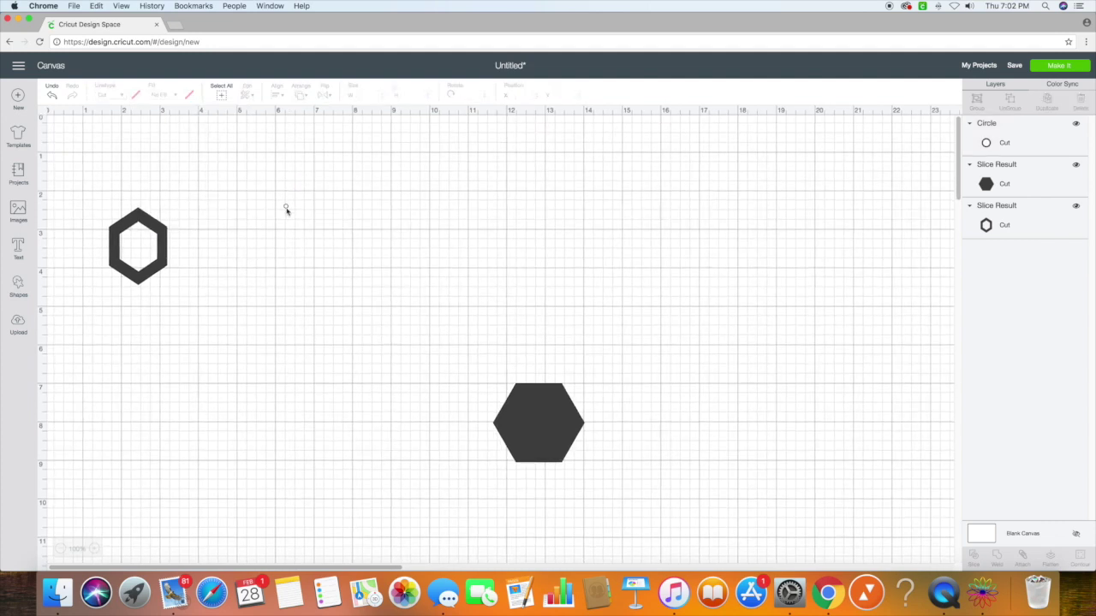
Duplicate the small white circle twice.
scroll(140, 220, "down", 1)
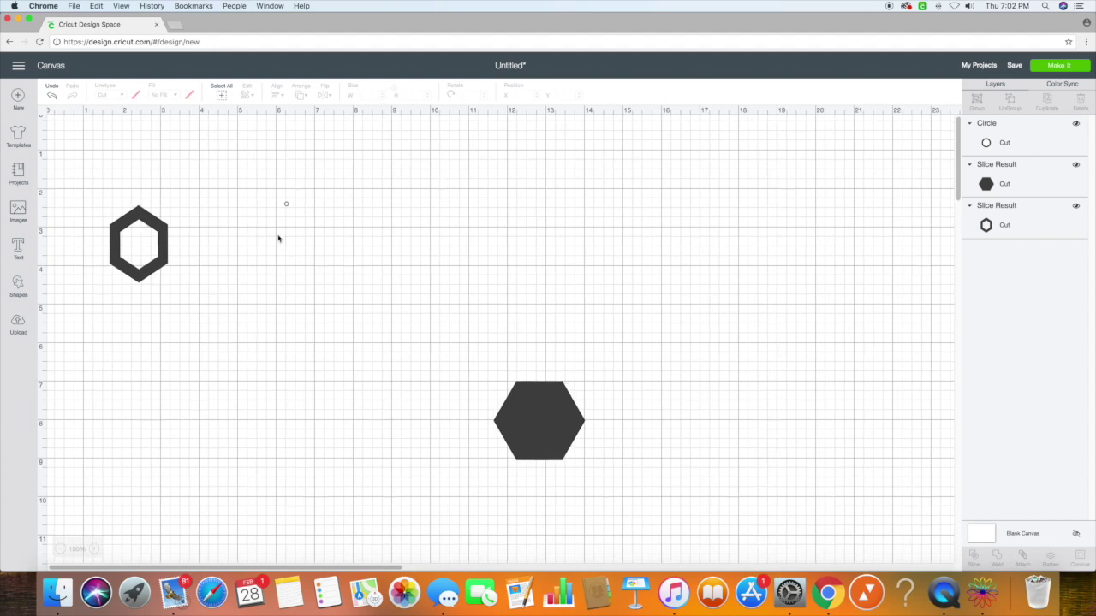
scroll(287, 208, "left", 1)
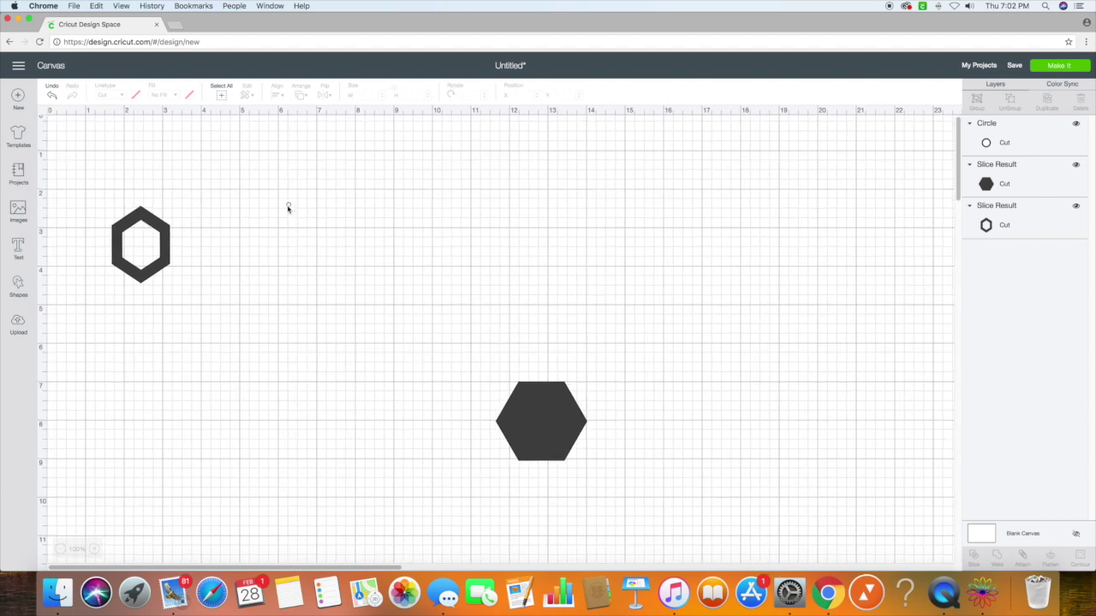
scroll(287, 206, "right", 1)
scroll(287, 207, "down", 1)
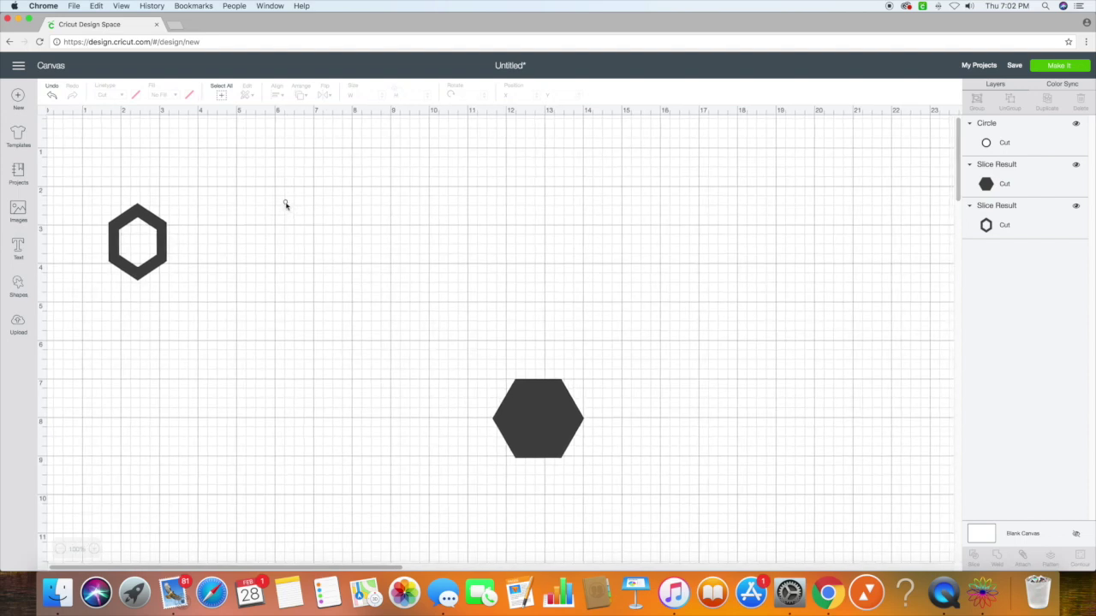
left_click(286, 205)
scroll(527, 402, "down", 1)
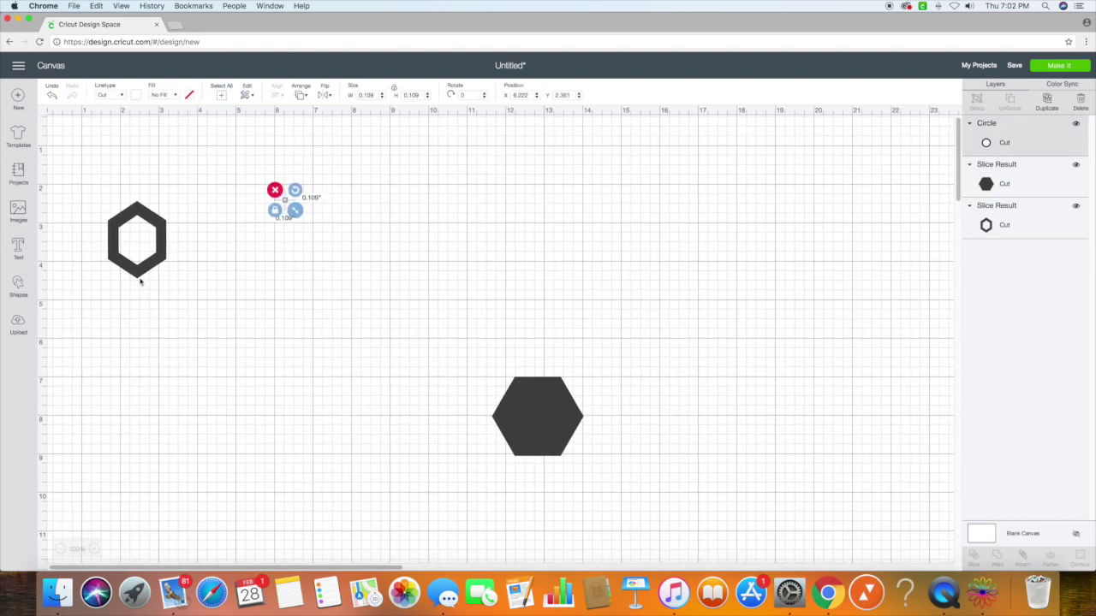
scroll(283, 324, "up", 1)
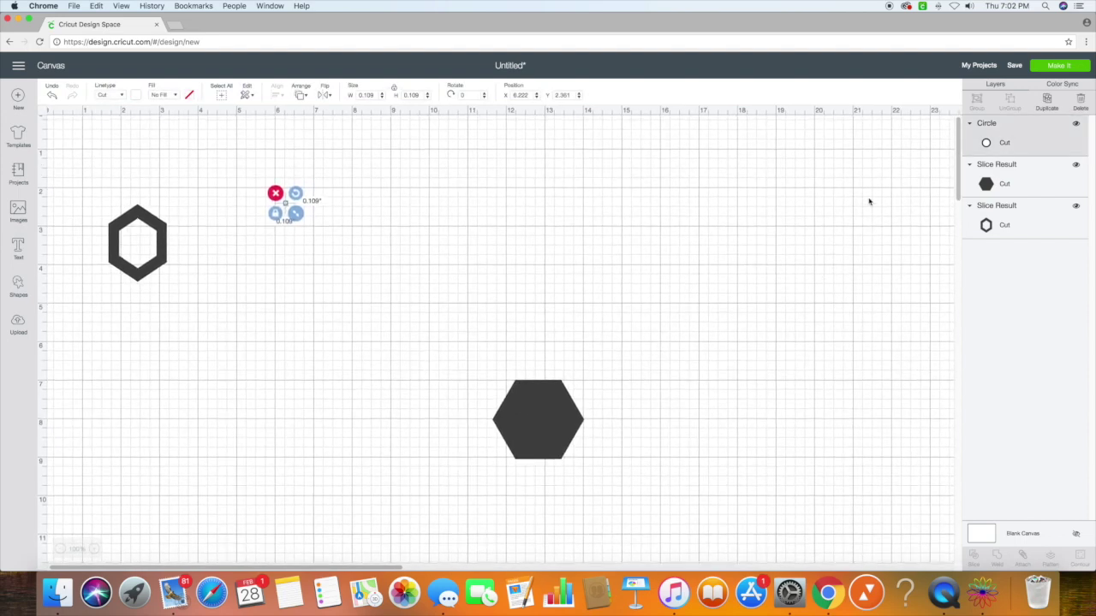
left_click(1043, 110)
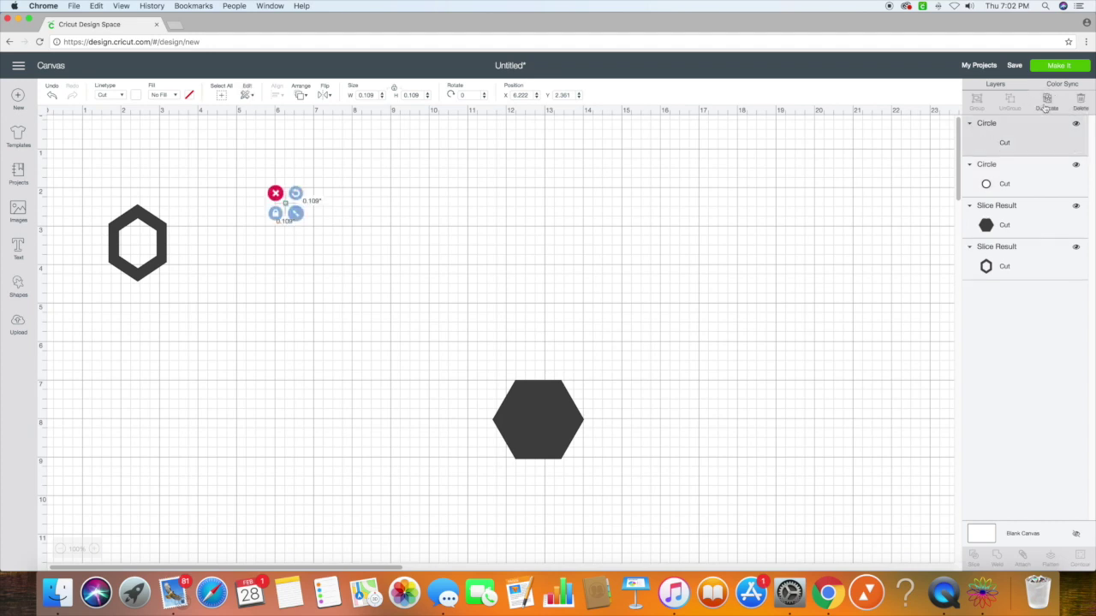
left_click(1045, 106)
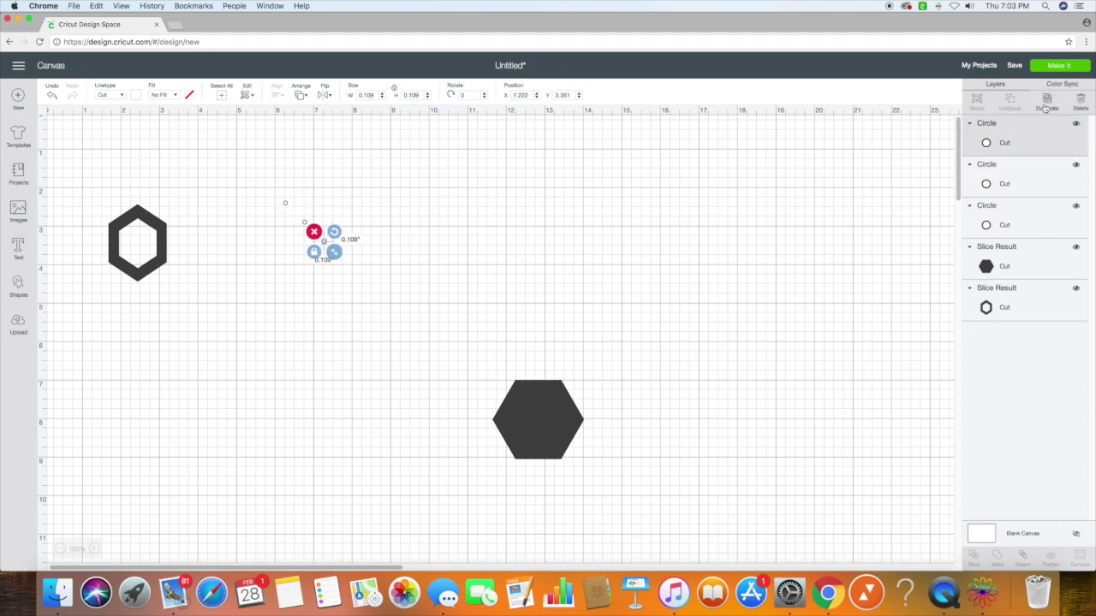
left_click(456, 386)
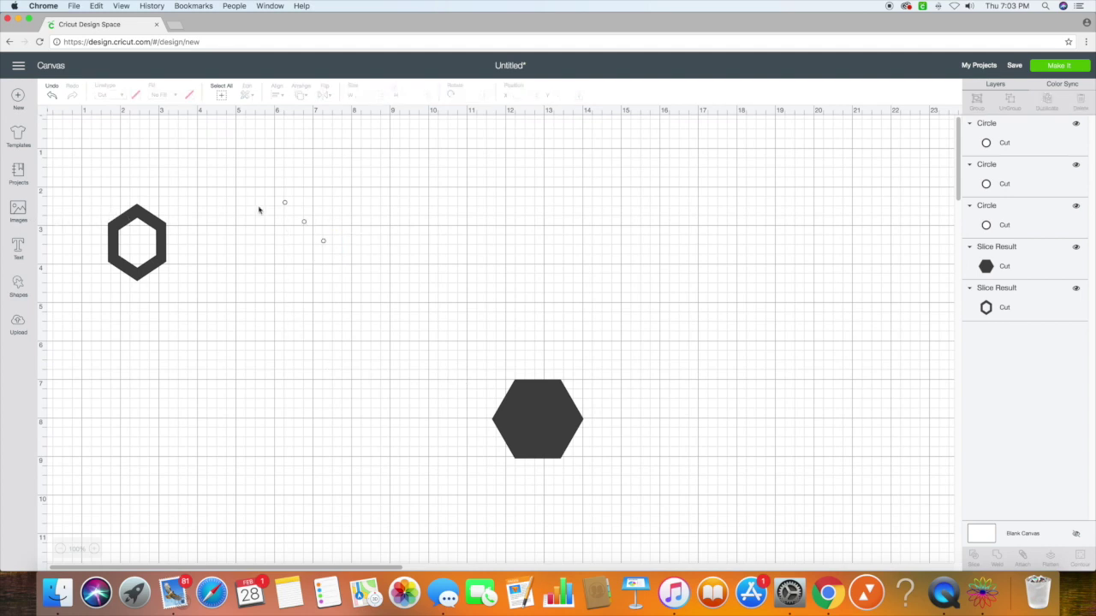
Place the original white circle in the top point of the hexagonal ring and group the two shapes.
left_click_drag(285, 206, 137, 211)
left_click(205, 220)
scroll(204, 221, "down", 1)
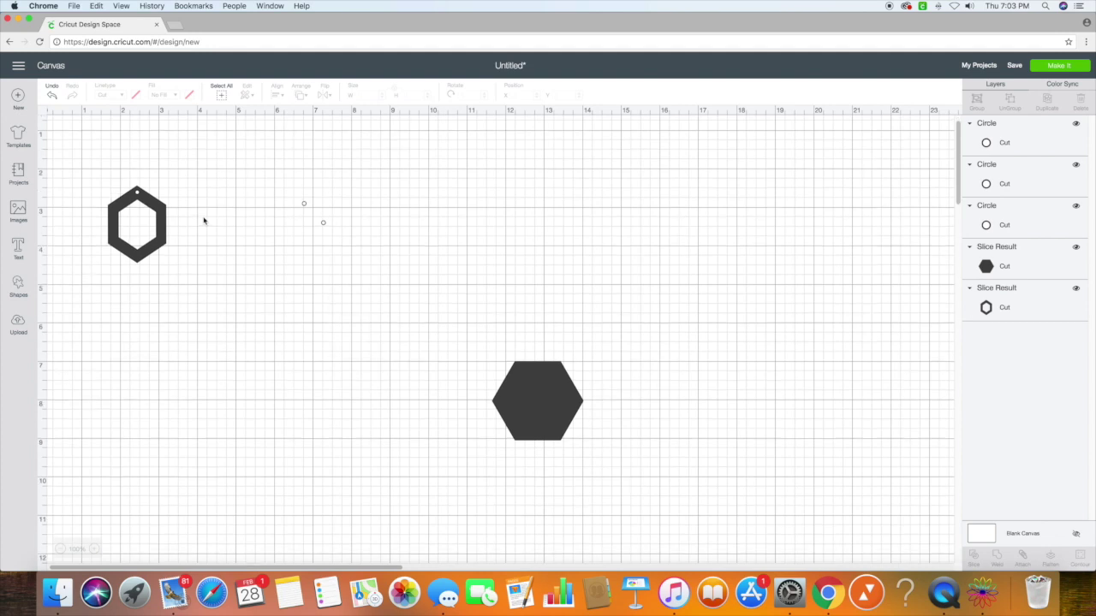
left_click_drag(94, 181, 183, 273)
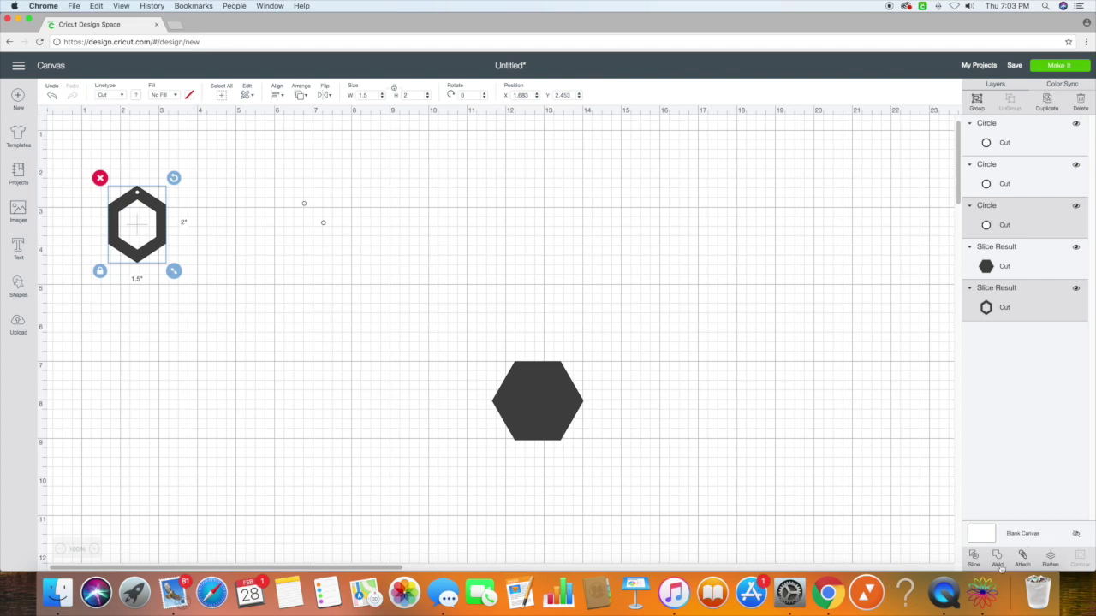
left_click(977, 101)
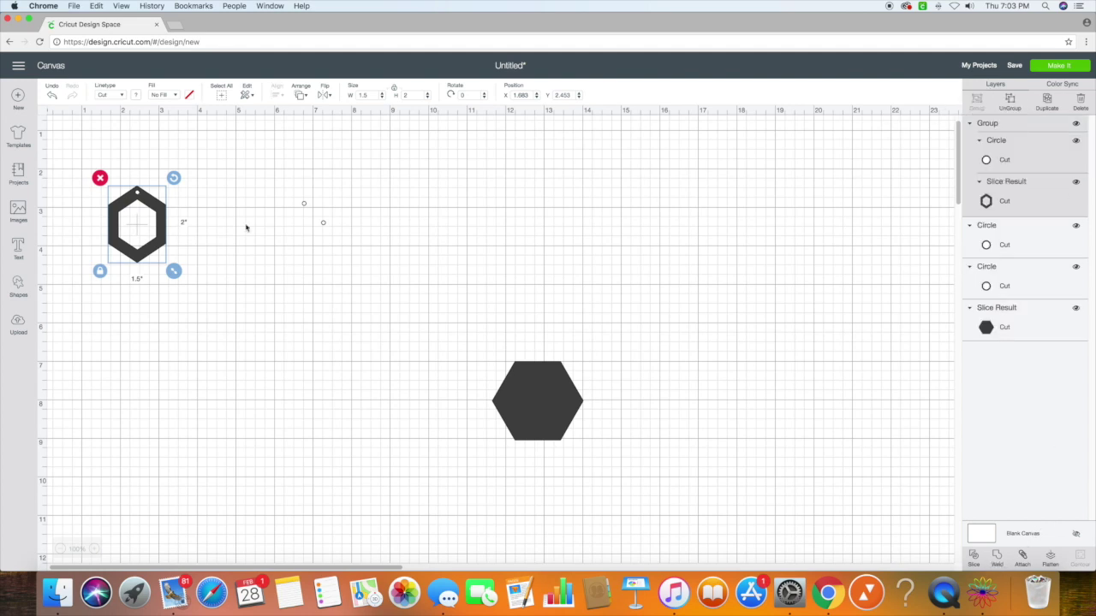
Move the two spare white circles to the empty area above the solid hexagon.
left_click_drag(305, 203, 642, 297)
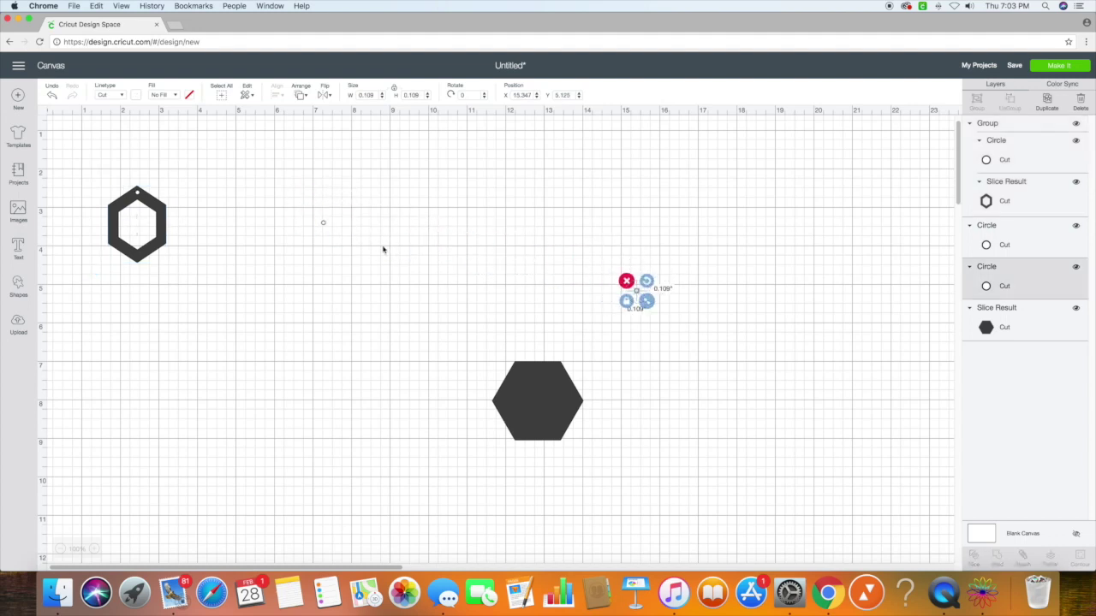
left_click_drag(324, 226, 595, 296)
Duplicate the grouped ring and place the copy directly to its right.
left_click(166, 242)
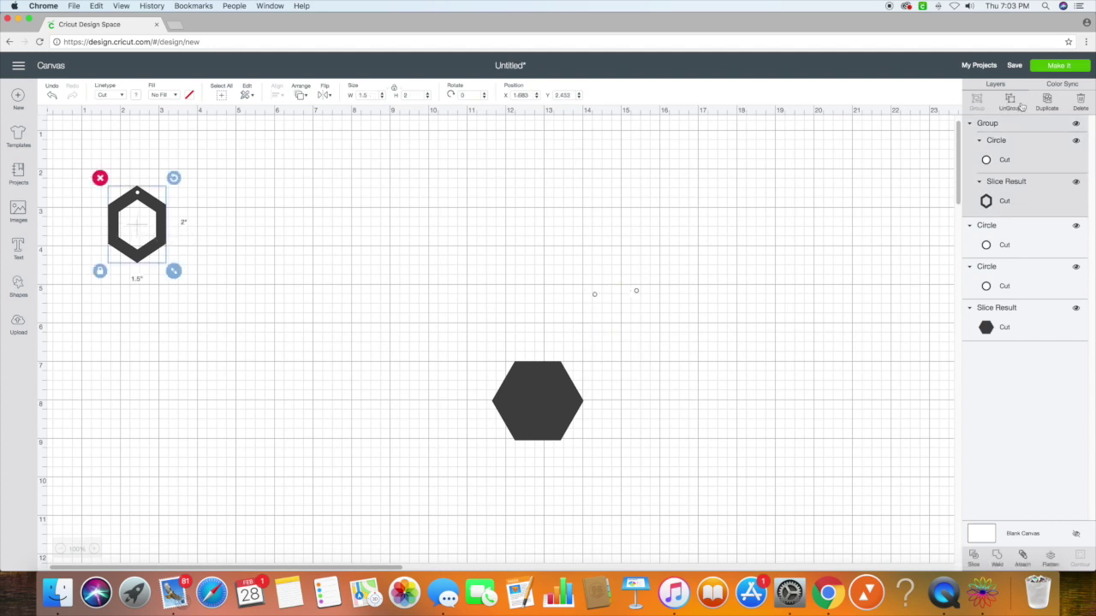
left_click(1047, 102)
left_click_drag(162, 244, 230, 248)
left_click(246, 312)
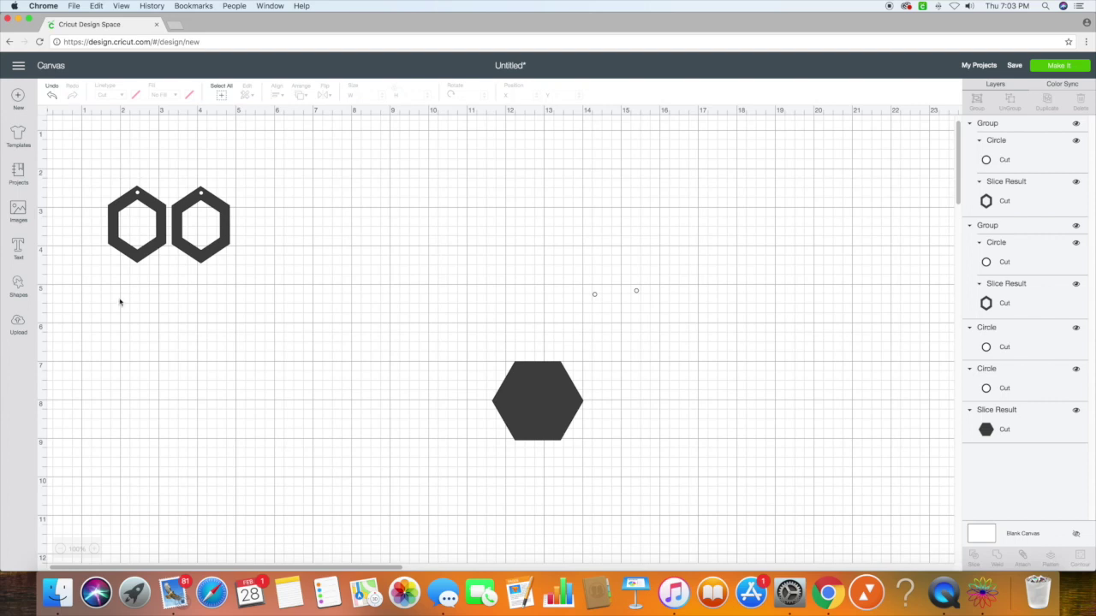
Recolour the solid hexagon red and rotate it to about 270 degrees so that a point faces up.
left_click(522, 388)
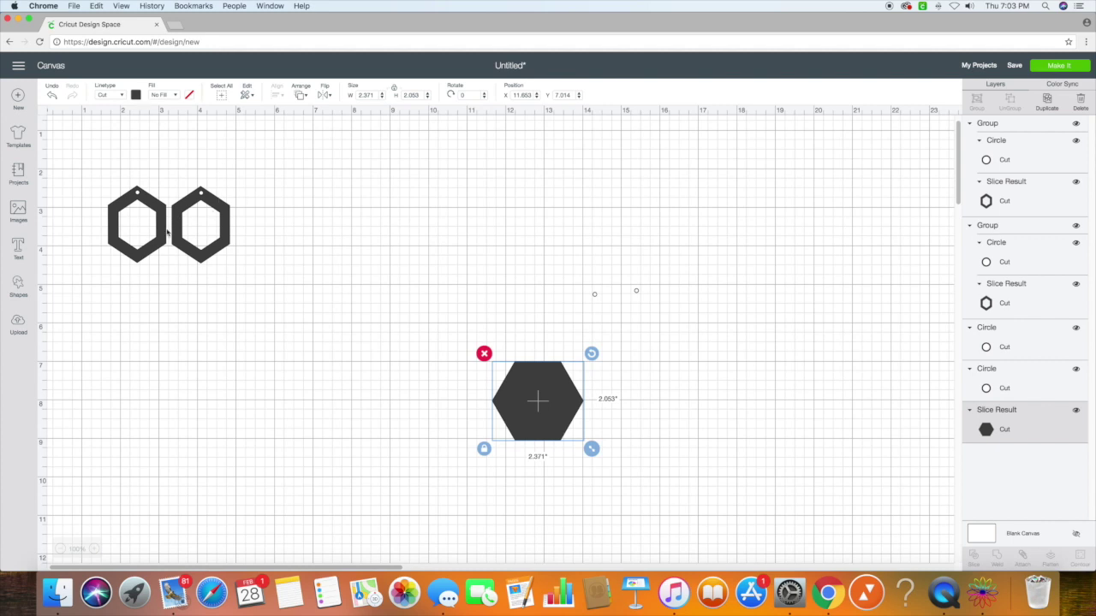
left_click(135, 96)
left_click(145, 167)
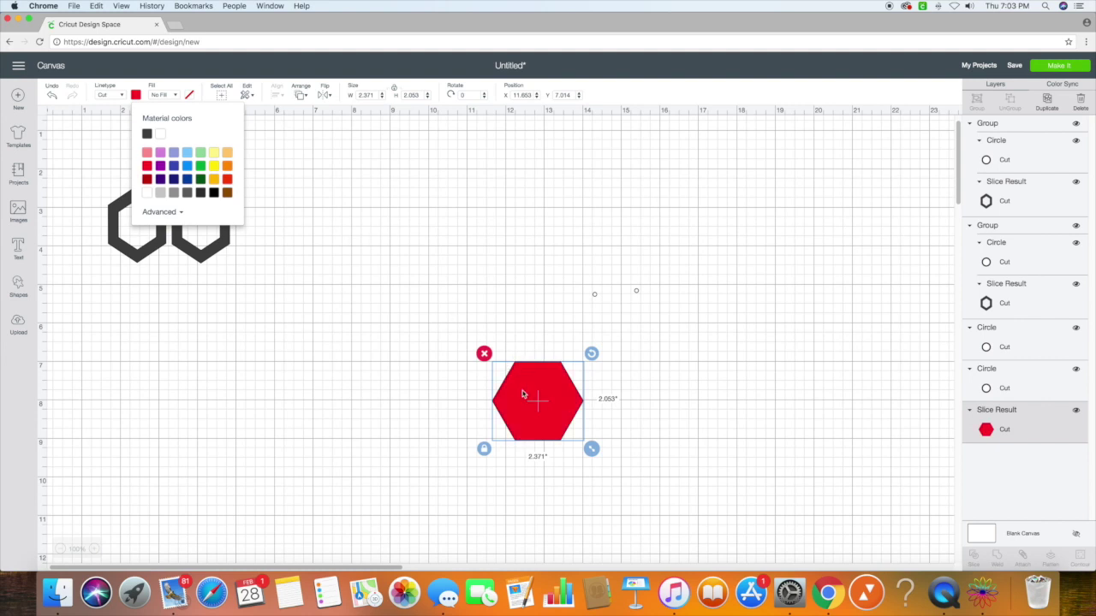
left_click(320, 377)
left_click(552, 393)
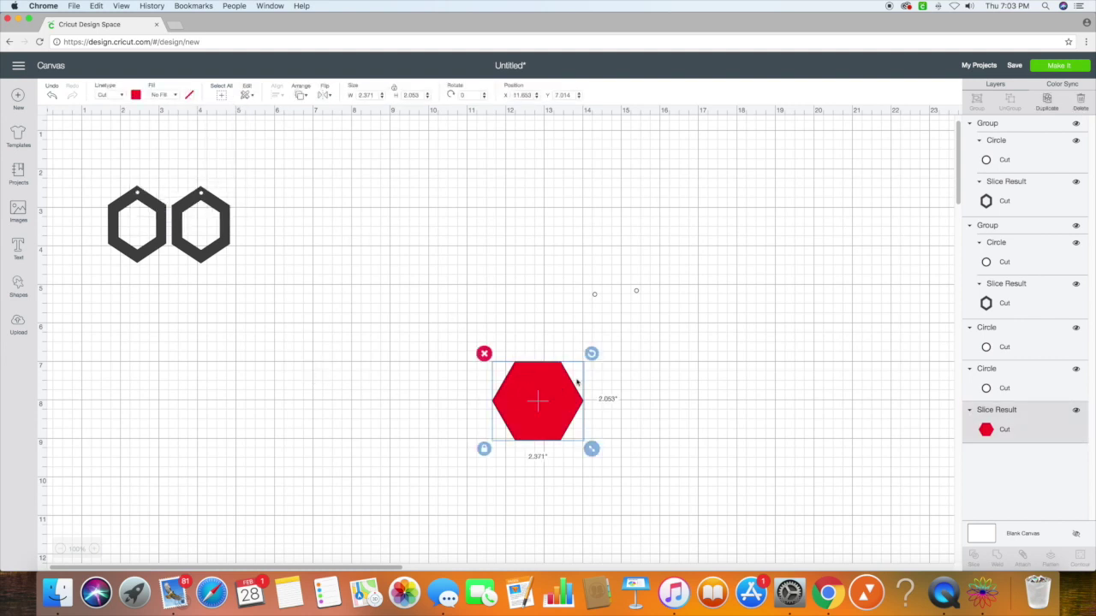
left_click_drag(591, 354, 497, 353)
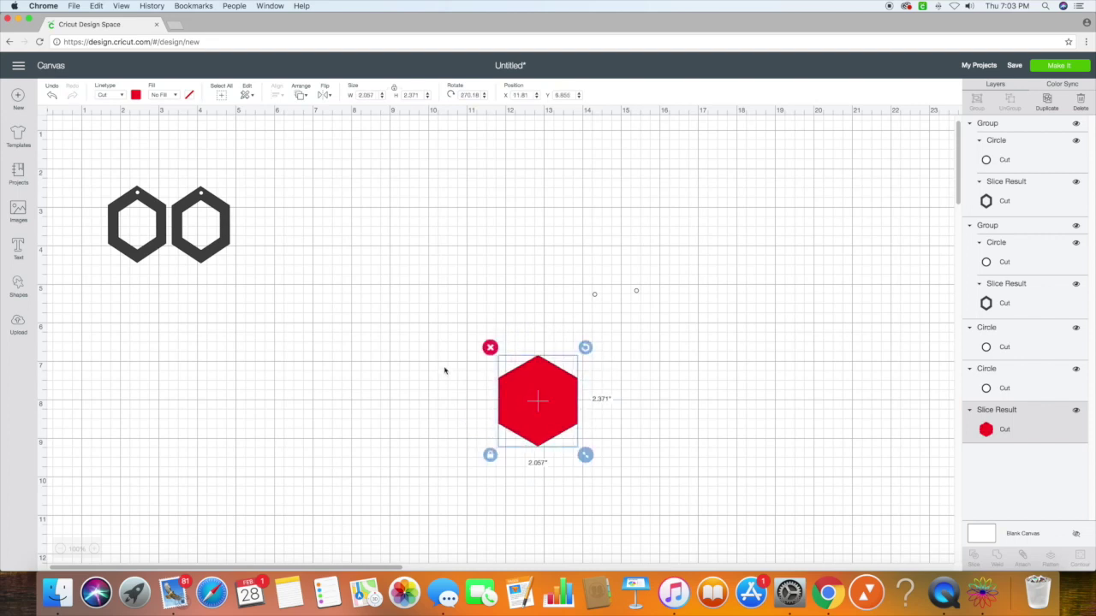
Move both grouped rings about 2 inches lower on the canvas, keeping them side by side.
left_click_drag(203, 262, 230, 332)
left_click_drag(144, 260, 161, 333)
left_click_drag(228, 328, 227, 335)
Shrink the red hexagon to about 0.9 by 1.04 inches and place it centred above the right ring.
left_click_drag(524, 409, 403, 375)
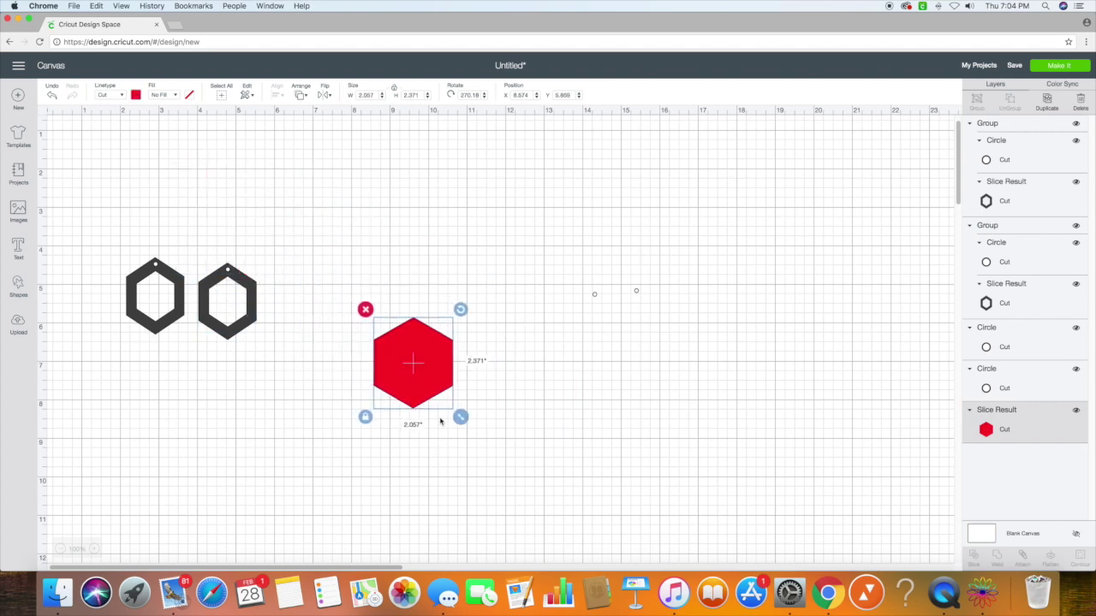
left_click_drag(452, 415, 229, 245)
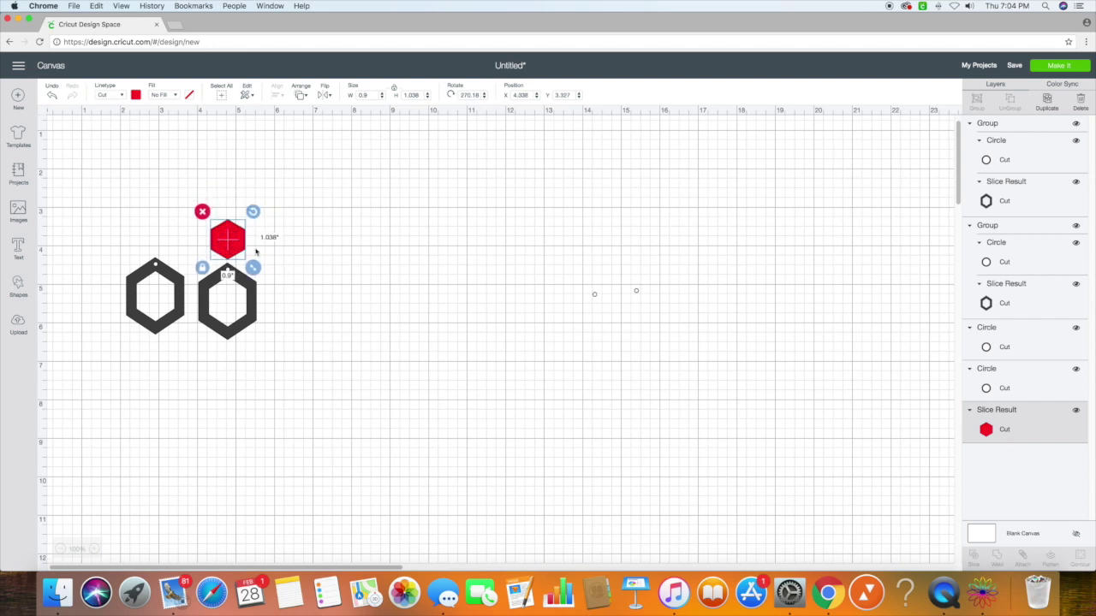
left_click(321, 268)
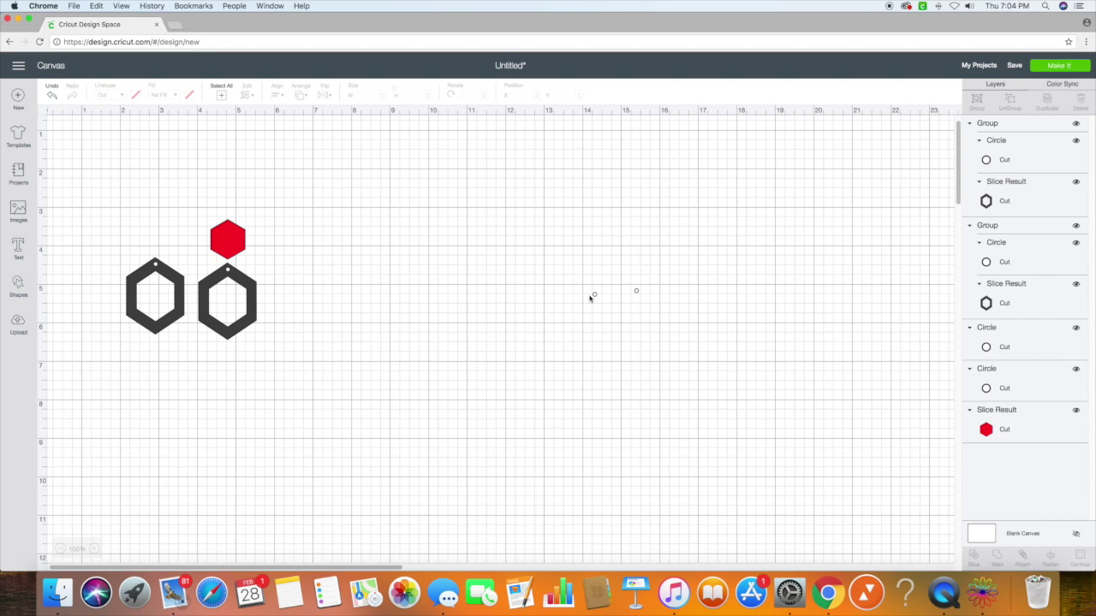
Place one spare white circle in the red hexagon's top point, at about X 4.74 and Y 3.44 inches.
left_click_drag(594, 297, 226, 231)
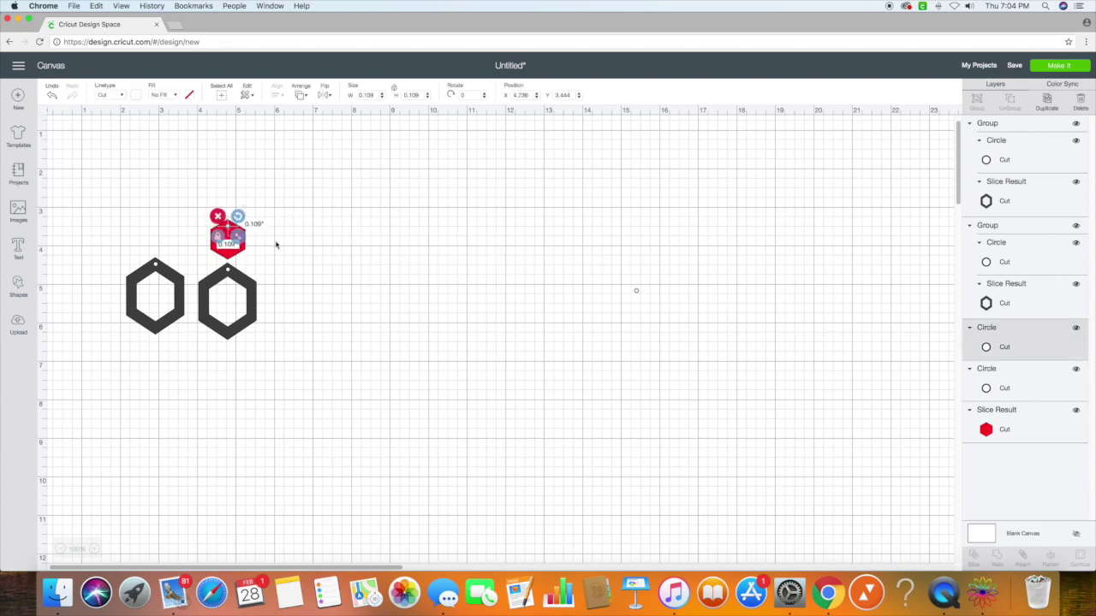
left_click(521, 282)
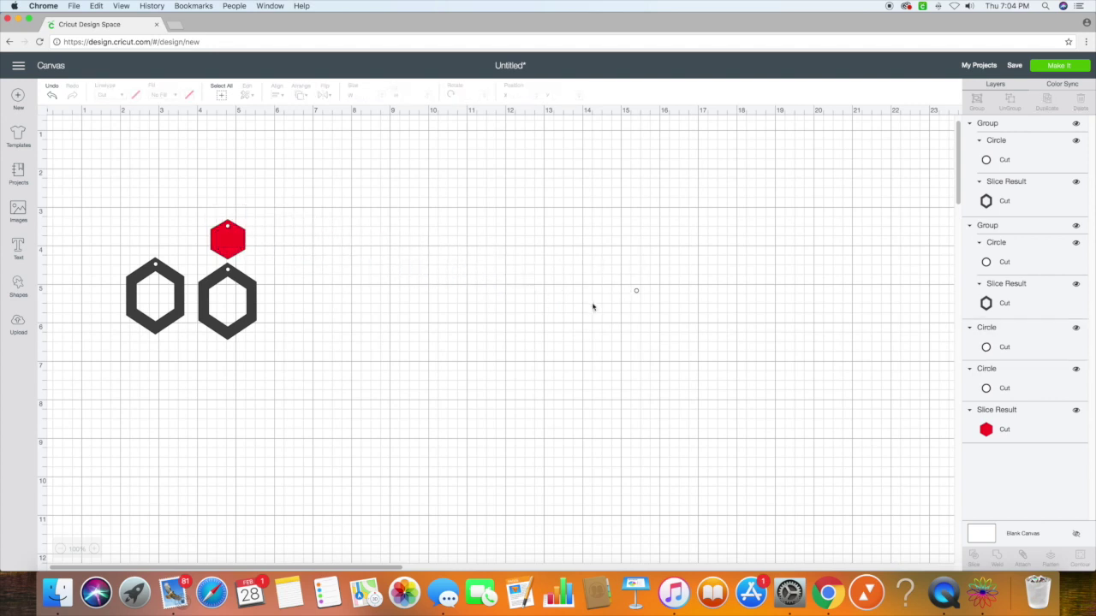
Move the remaining white circle over the one in the red hexagon's top point, to about X 4.74 and Y 3.46 inches.
left_click(635, 292)
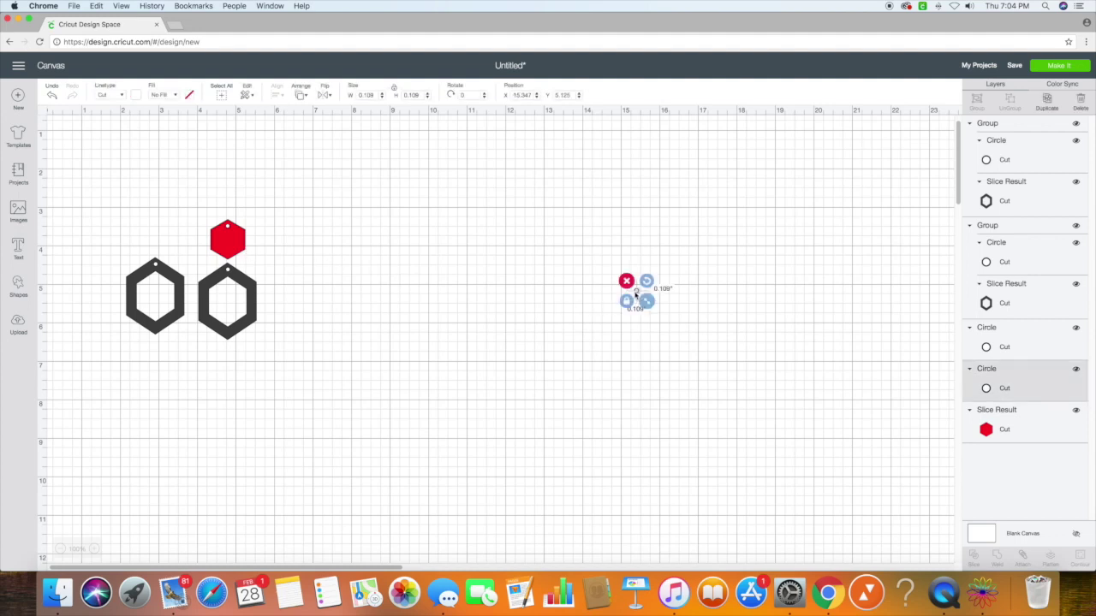
left_click_drag(635, 293, 232, 238)
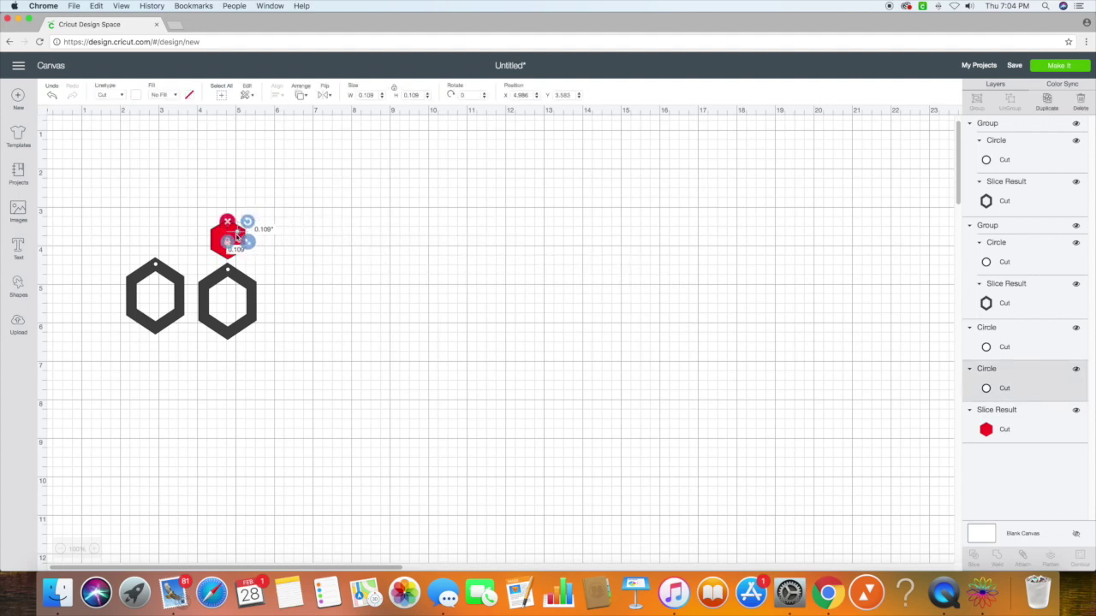
left_click(289, 259)
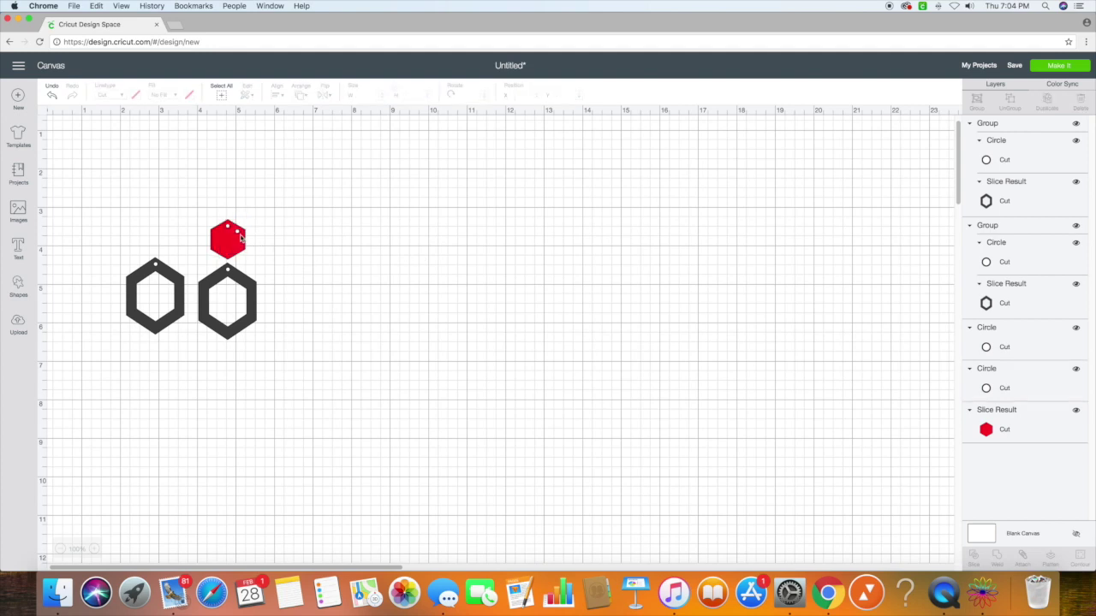
left_click(227, 227)
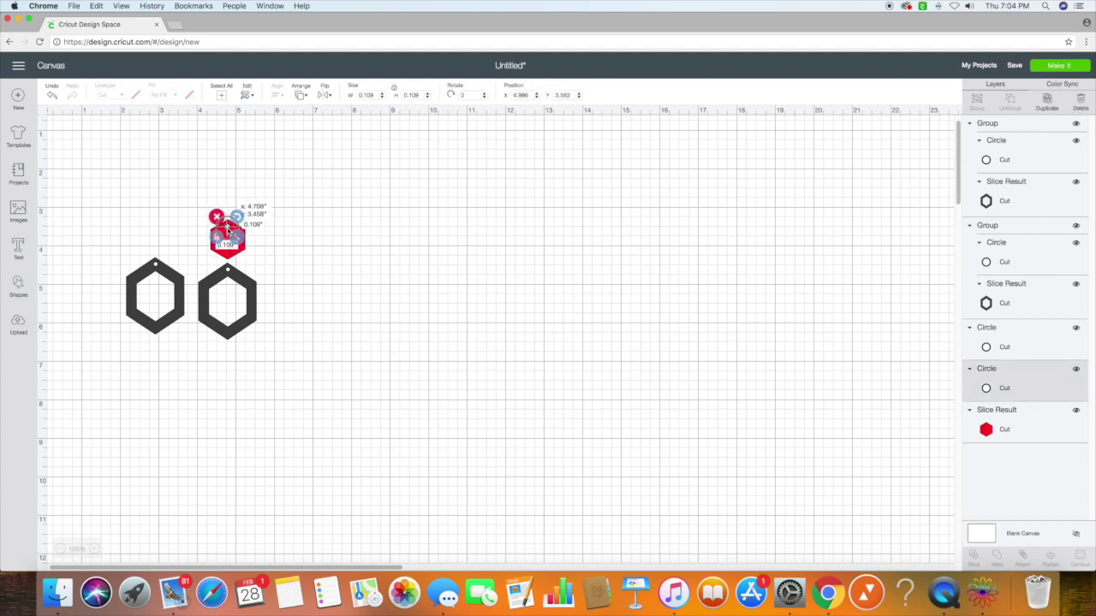
left_click_drag(227, 230, 228, 230)
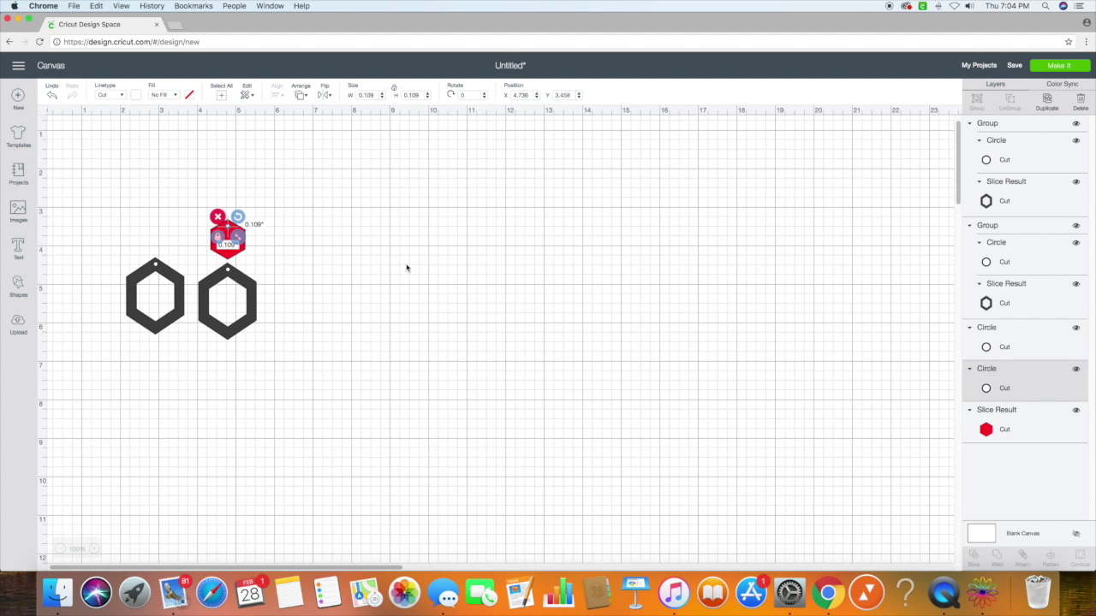
Nudge the selected circle straight down into the red hexagon's bottom point and deselect it.
key("Down")
key("Down")
key("Down")
key("Down")
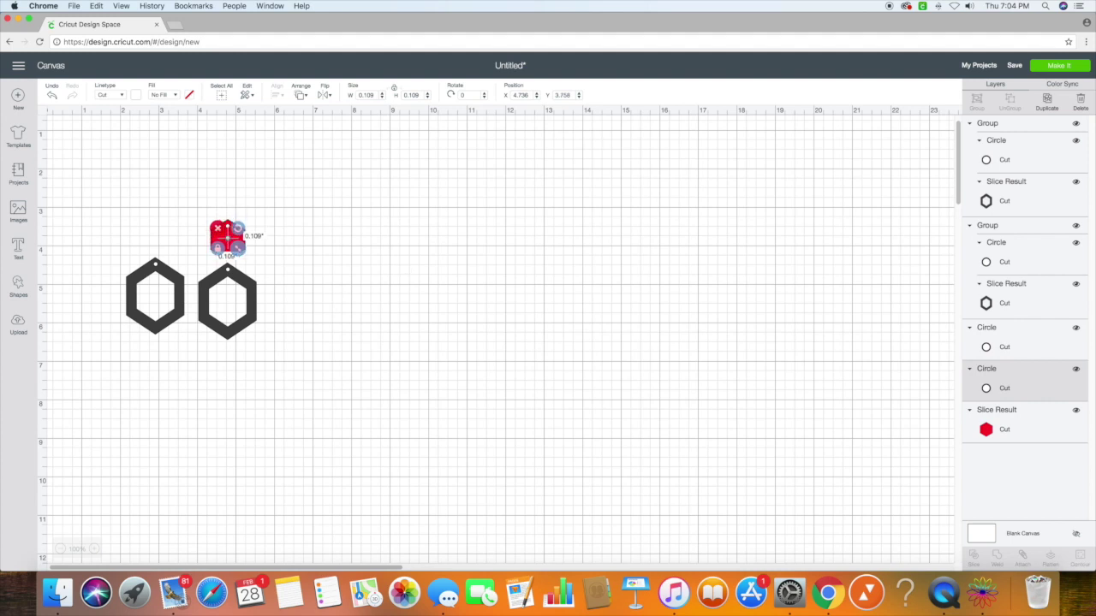
key("Down")
key("Down")
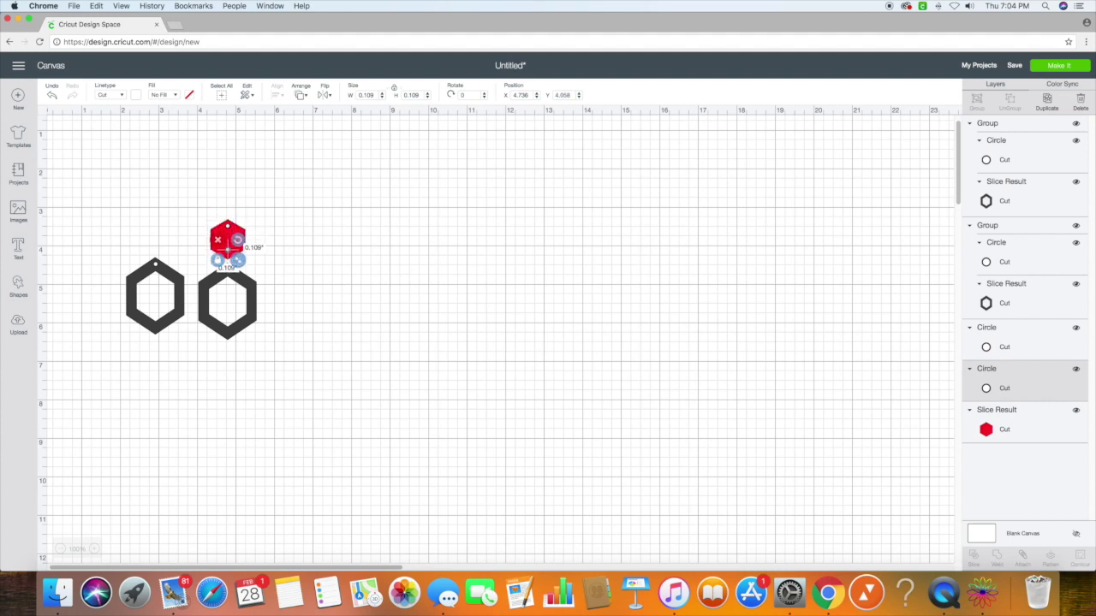
key("Down")
scroll(453, 268, "down", 5)
left_click(602, 232)
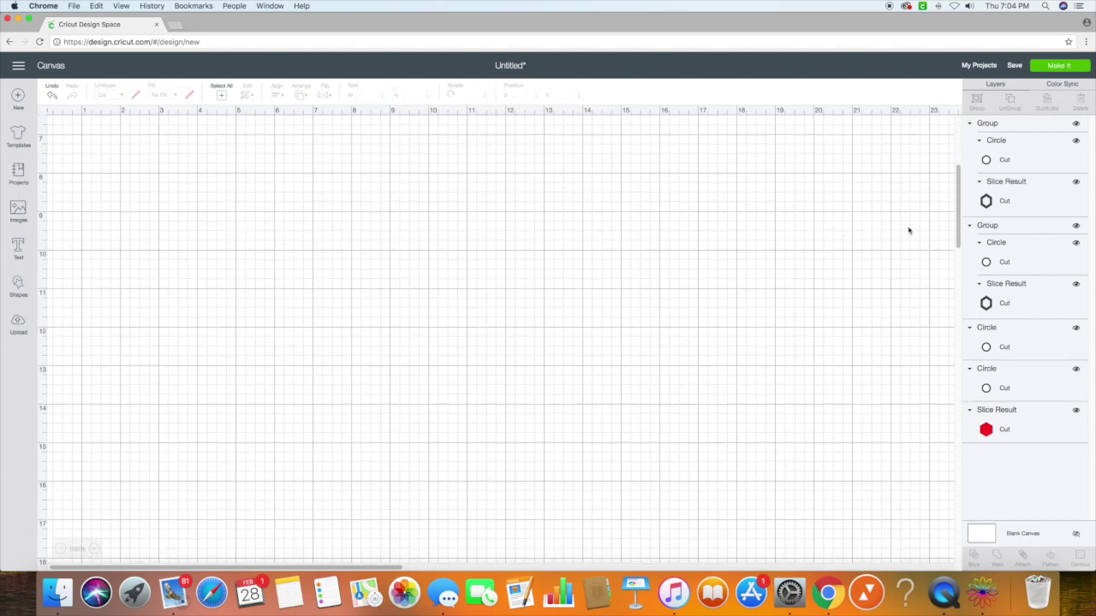
Group the red hexagon with its two small white circles.
left_click_drag(955, 213, 957, 154)
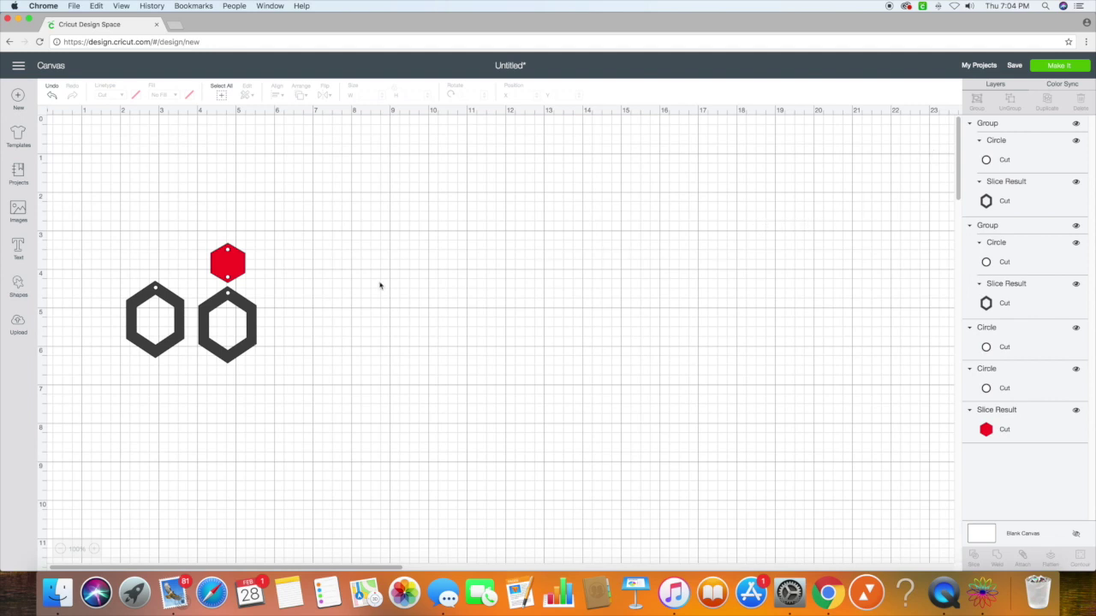
left_click(227, 279)
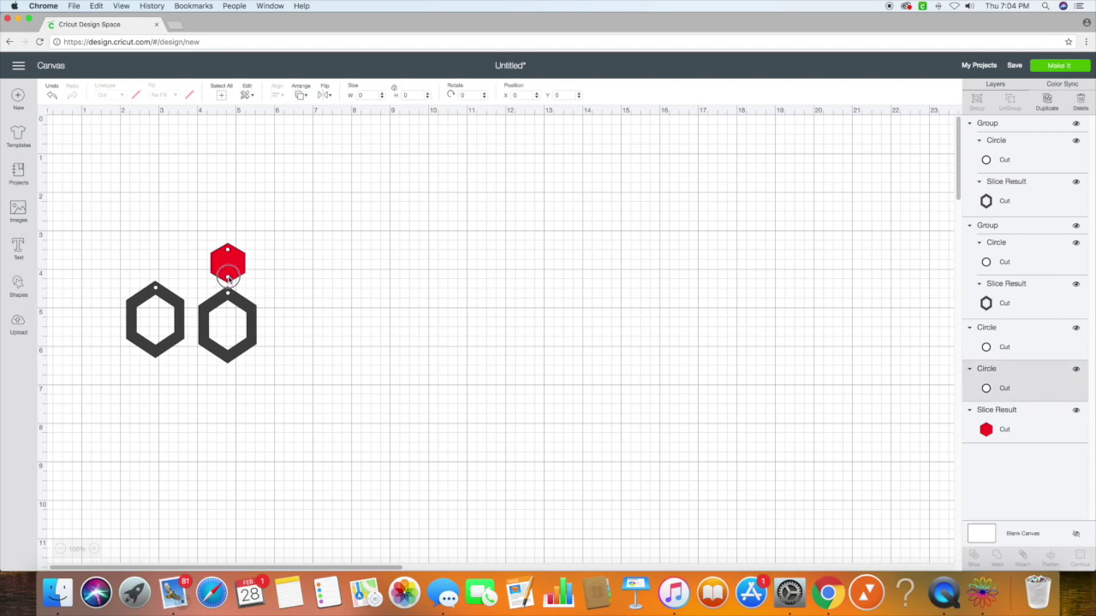
left_click(302, 287)
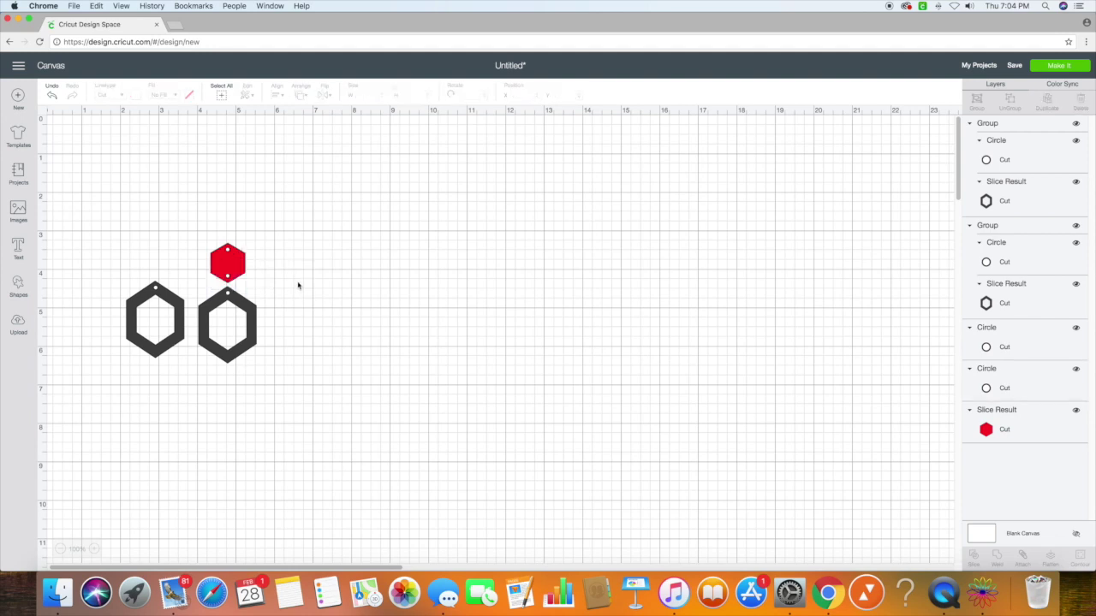
left_click_drag(204, 237, 256, 282)
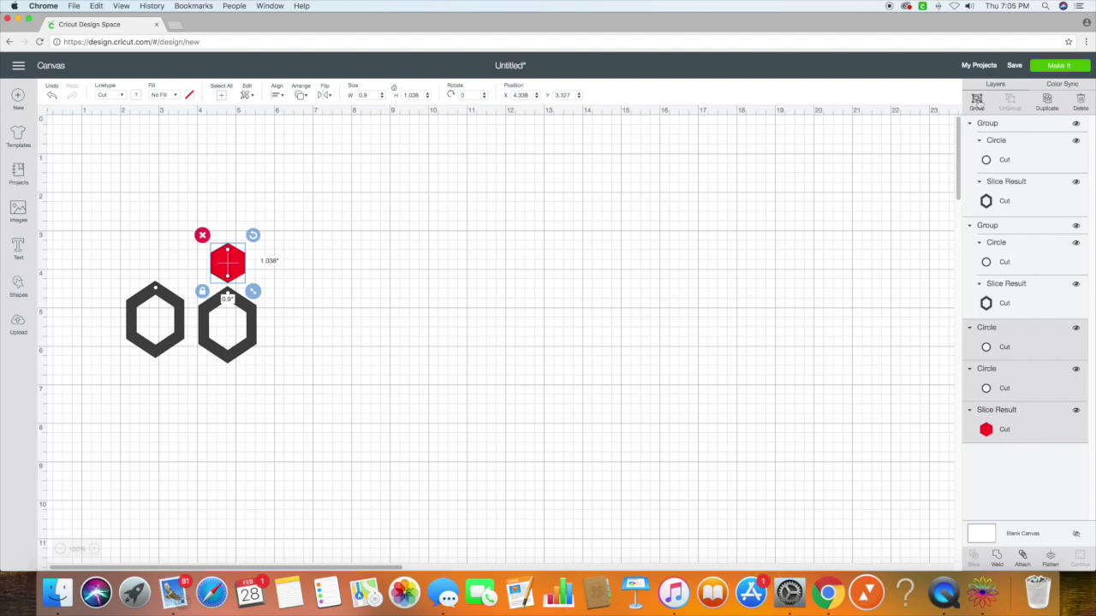
left_click(977, 101)
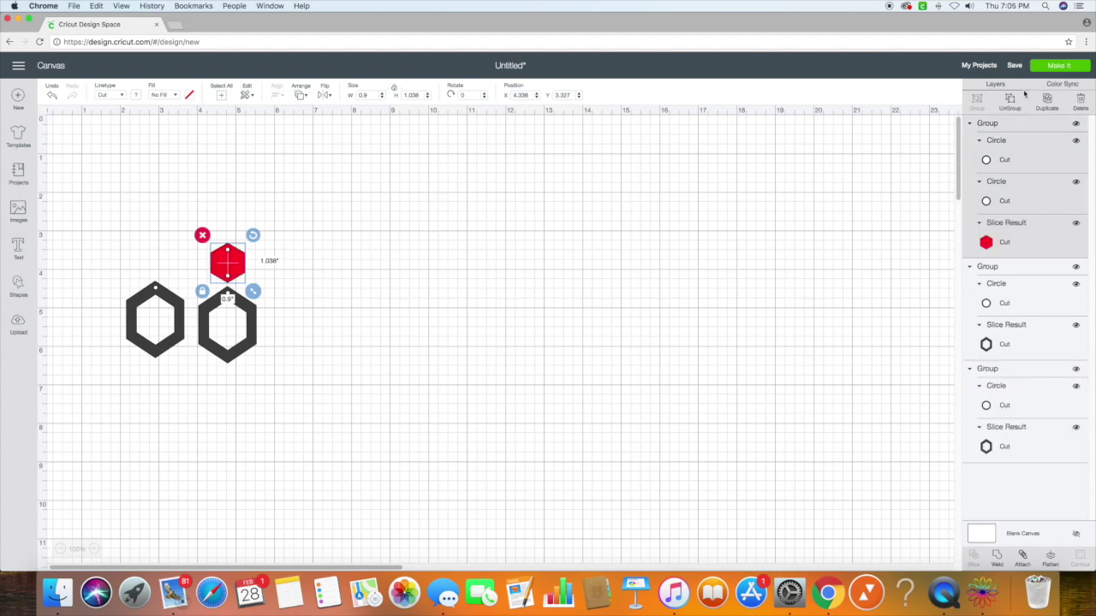
Duplicate the red hexagon group, place the copy centred above the left ring, and nudge the original slightly down.
left_click(1048, 101)
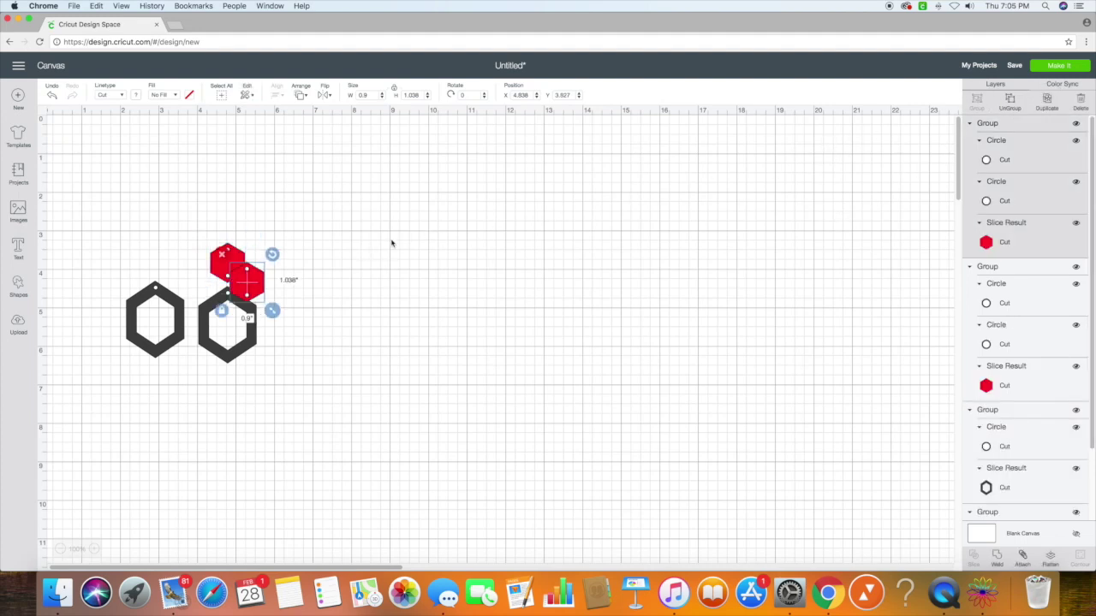
left_click_drag(244, 289, 155, 268)
left_click(228, 264)
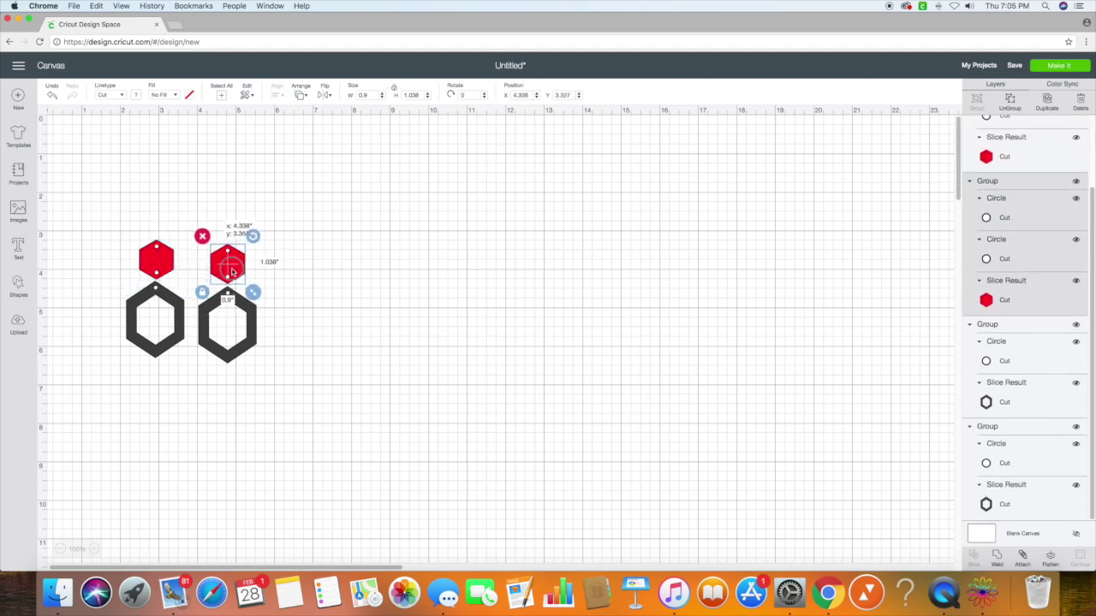
left_click(324, 335)
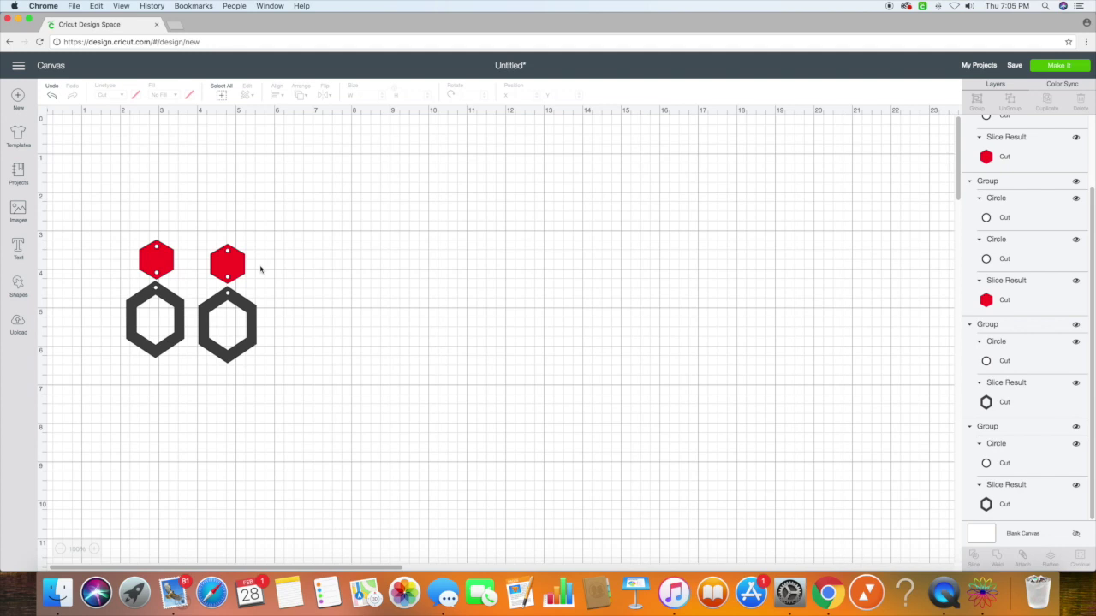
Move both dark rings down, clear of the red hexagons, and attach the two rings to each other.
scroll(260, 269, "down", 3)
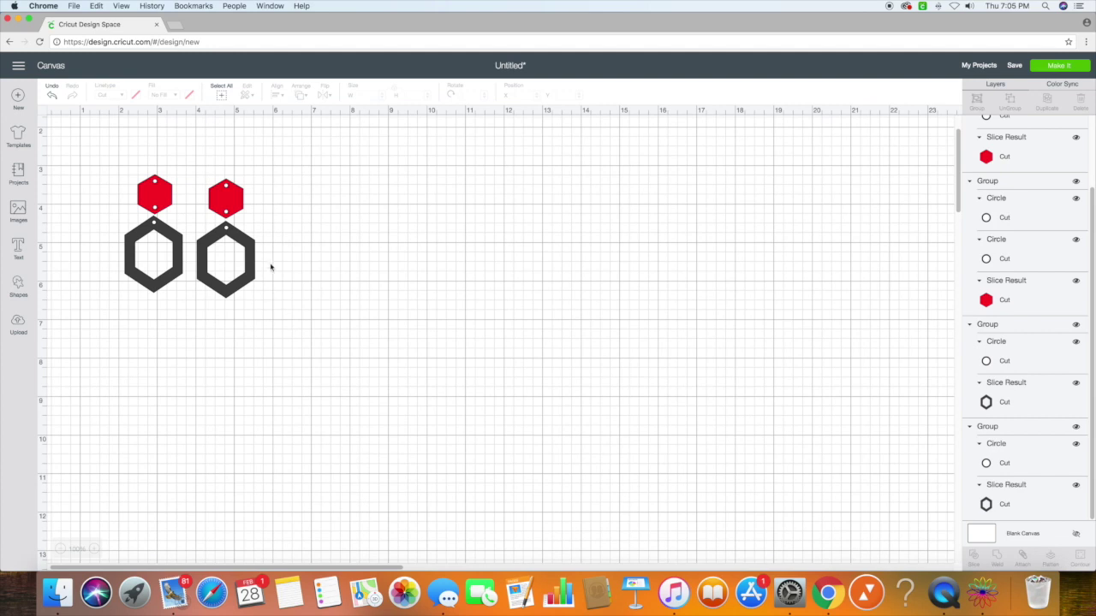
left_click_drag(169, 274, 165, 320)
left_click_drag(222, 298, 219, 336)
left_click(150, 374)
left_click_drag(99, 226, 293, 364)
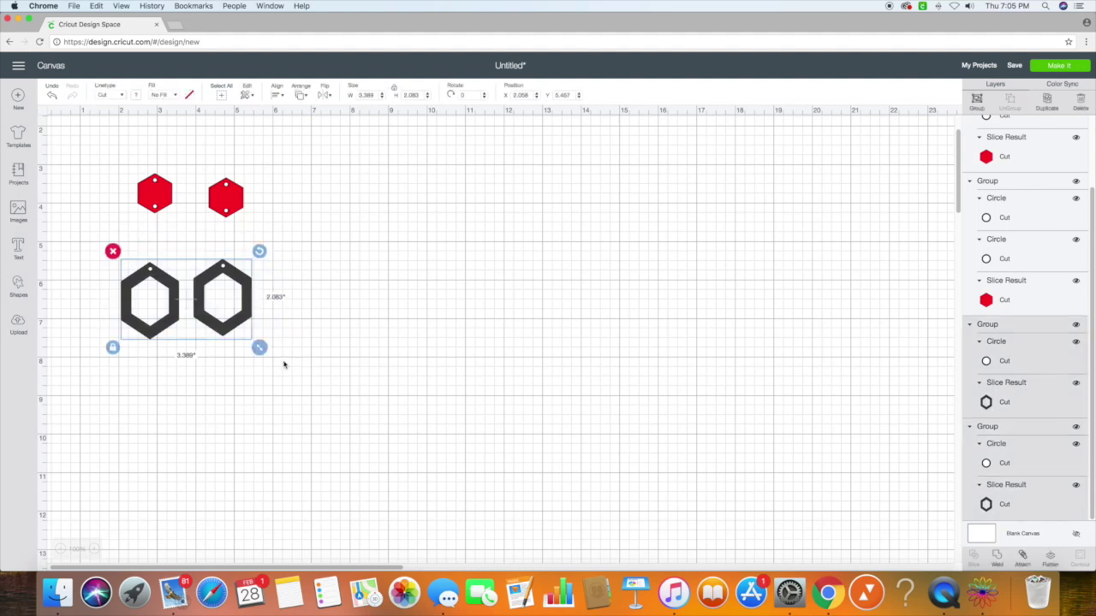
left_click(1021, 556)
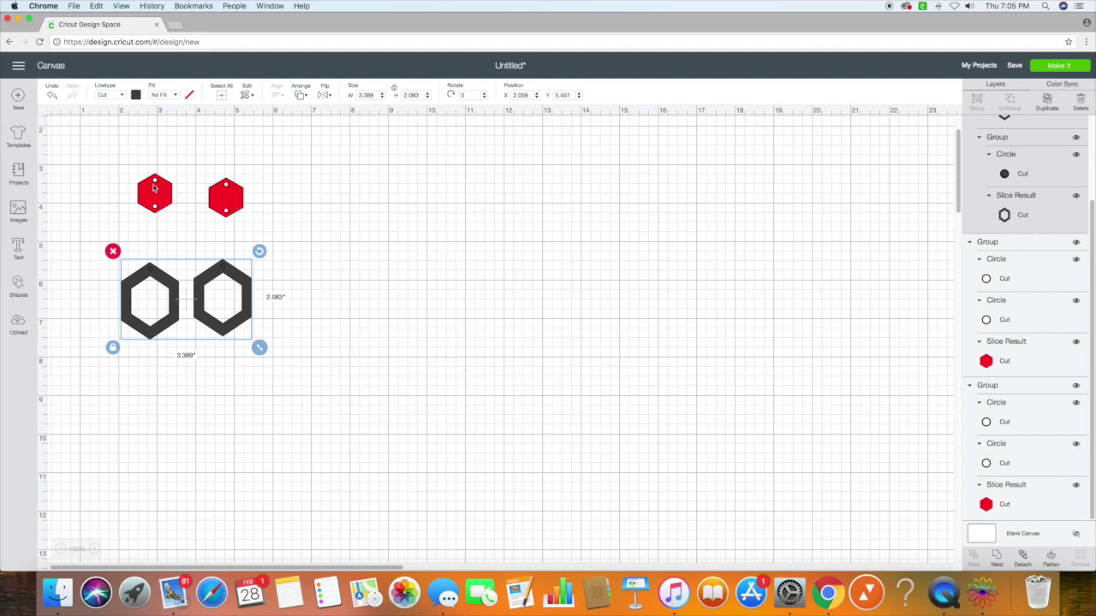
Move the right red hexagon closer beside the left one and attach the two red hexagons.
left_click_drag(214, 197, 190, 192)
left_click_drag(124, 166, 239, 216)
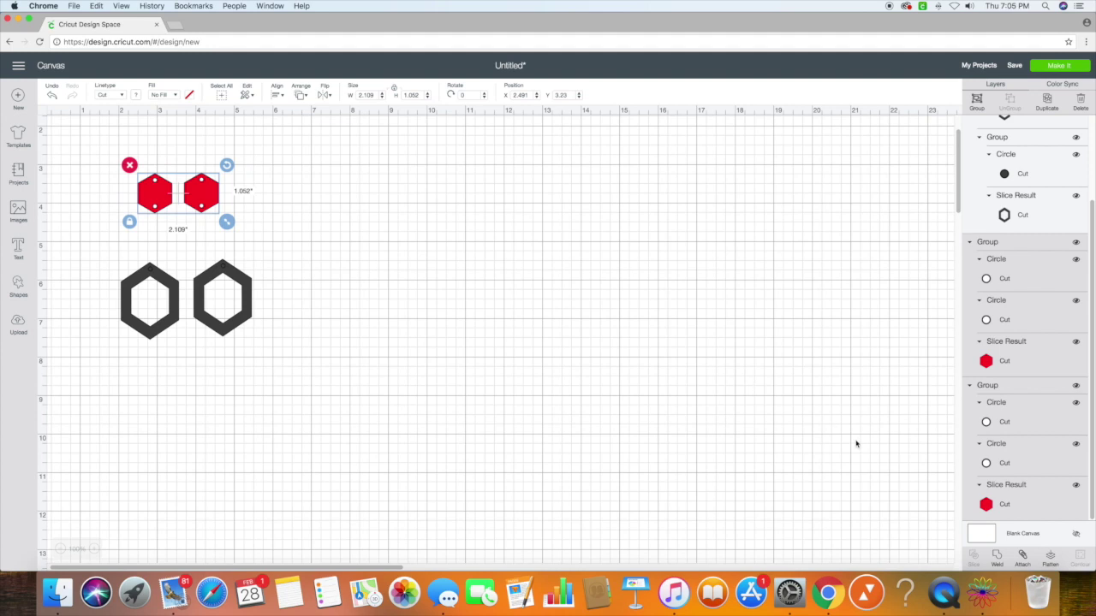
left_click(1024, 559)
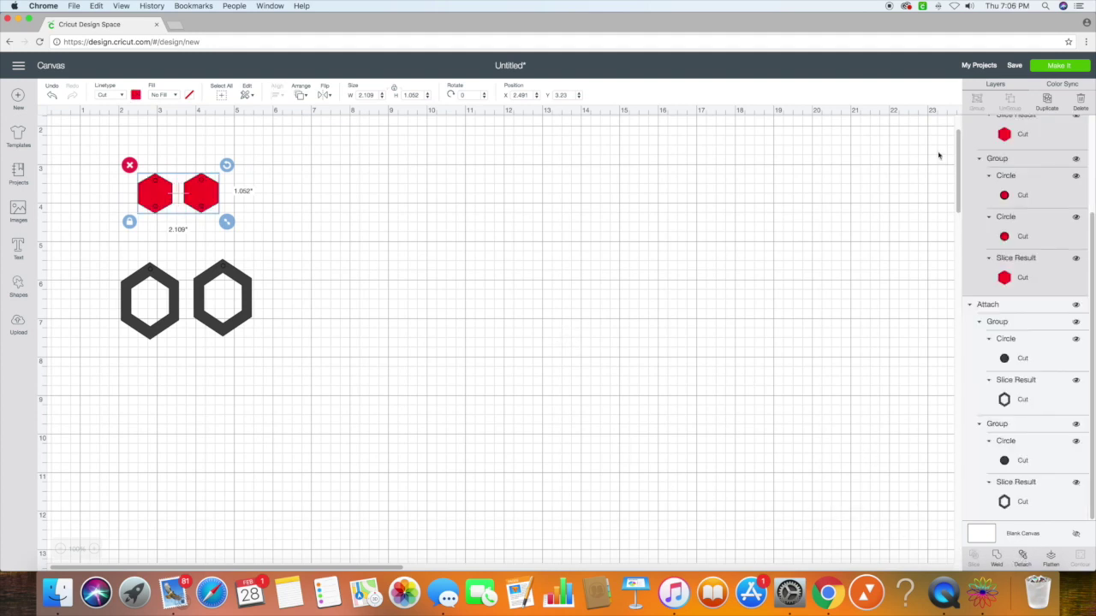
Preview the project's cut mats, check the layout of the red mat, and go back to the canvas.
left_click(1058, 66)
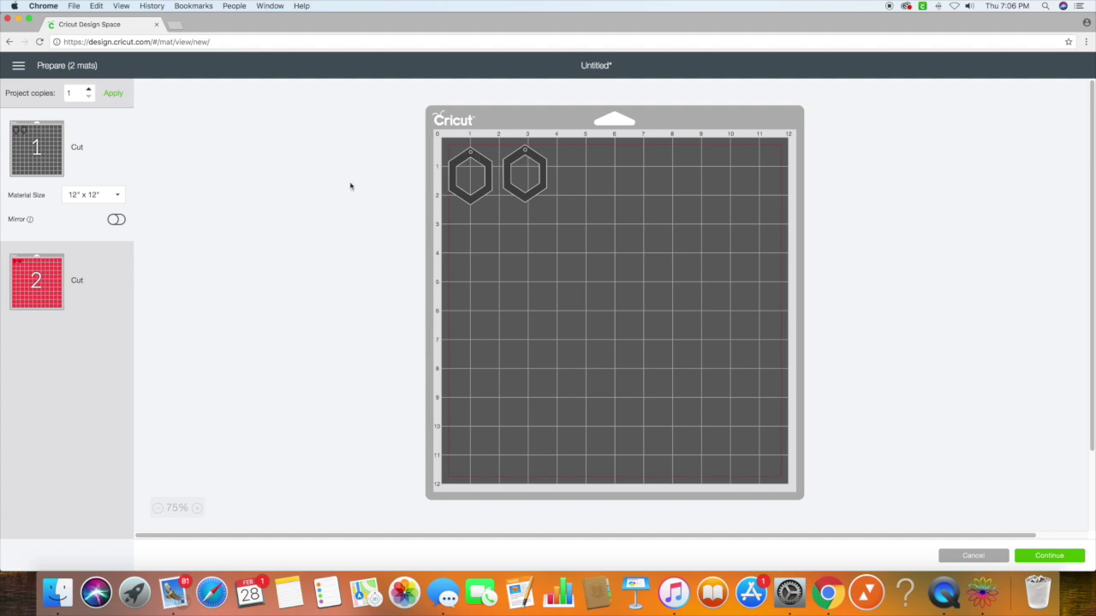
left_click(38, 278)
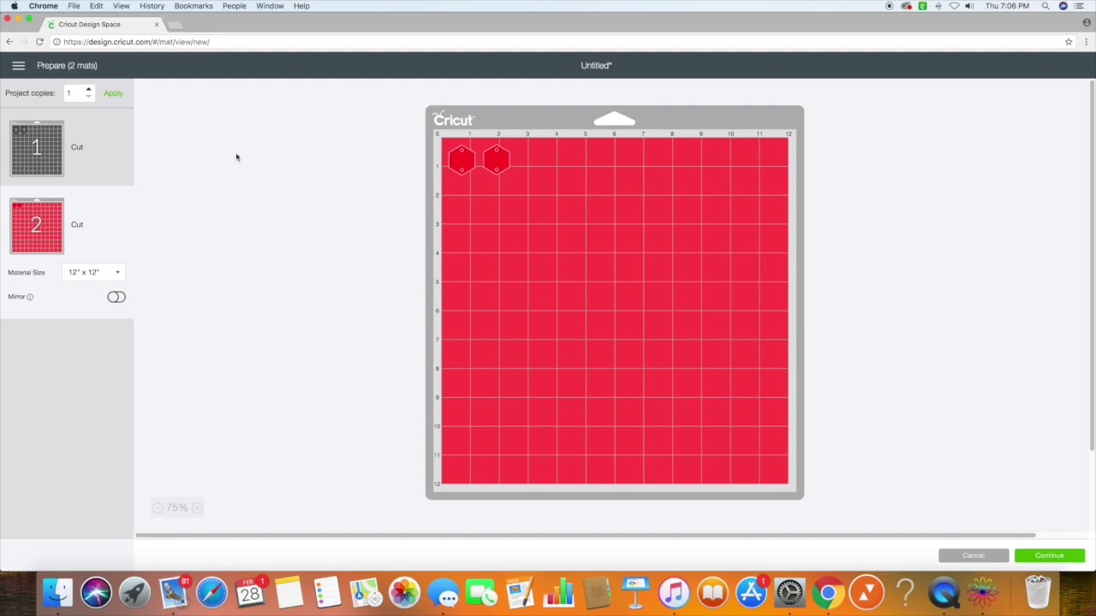
left_click(9, 42)
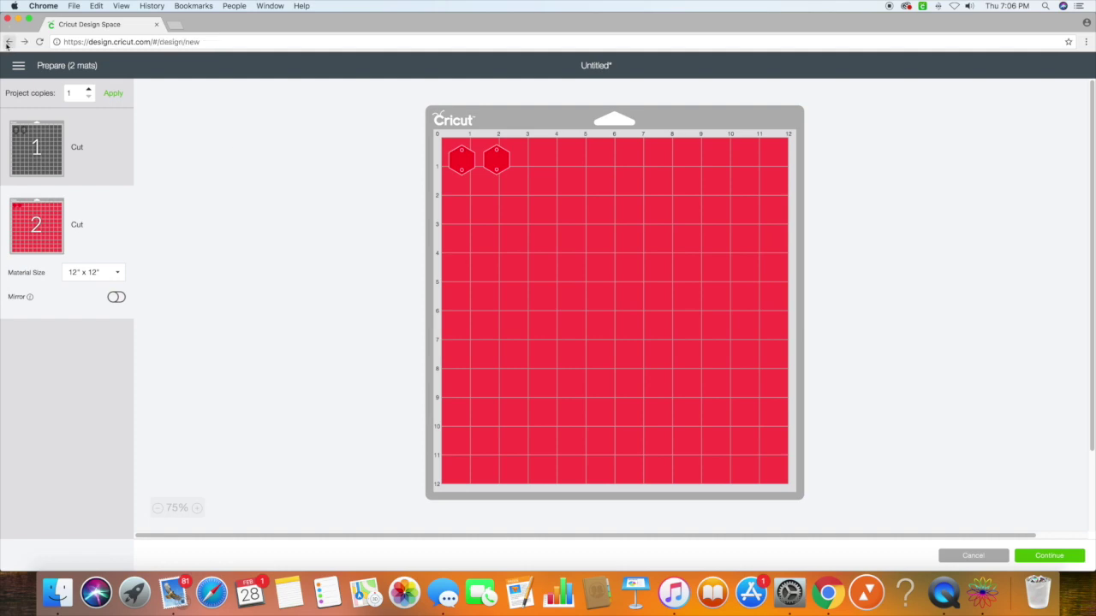